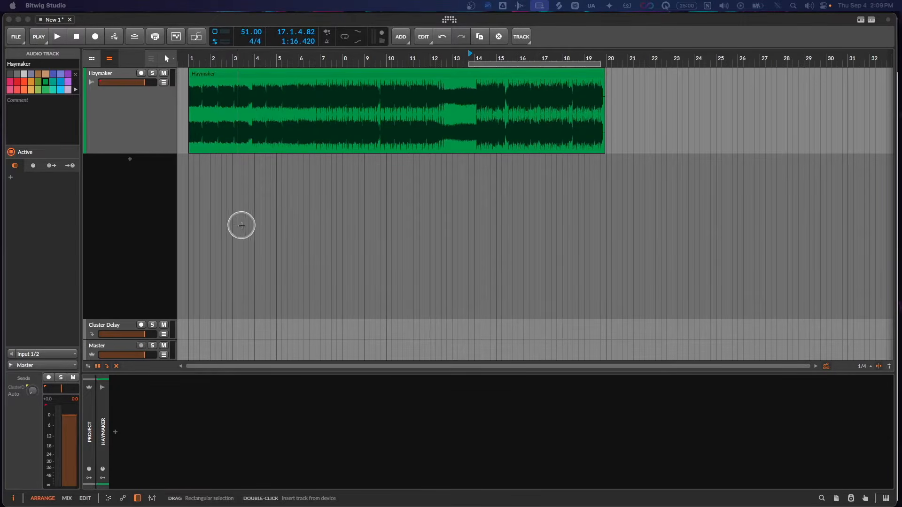
- Audition the Haymaker track from just before bar 14 and stop playback
click(142, 129)
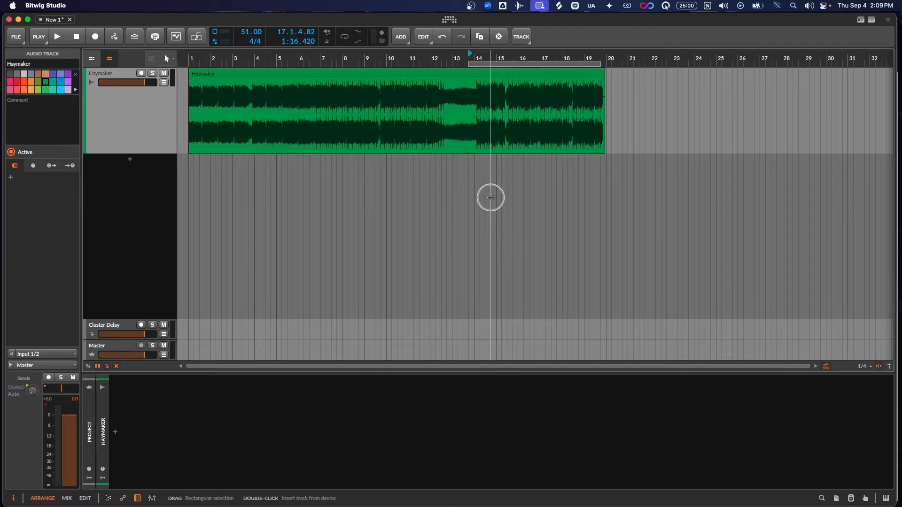
key(space)
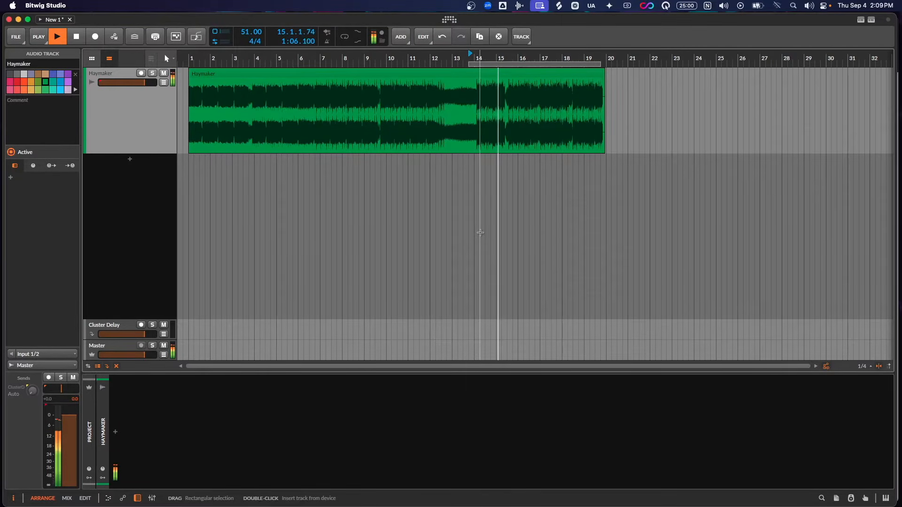
key(space)
click(479, 256)
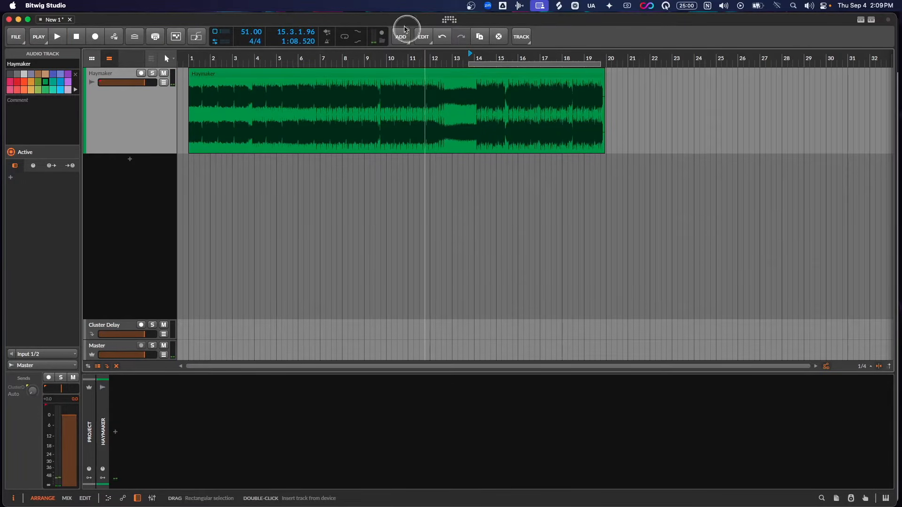
- Insert the FX Layer preset Delta Null Rack on the Haymaker track and unmute its Invert layer
click(12, 180)
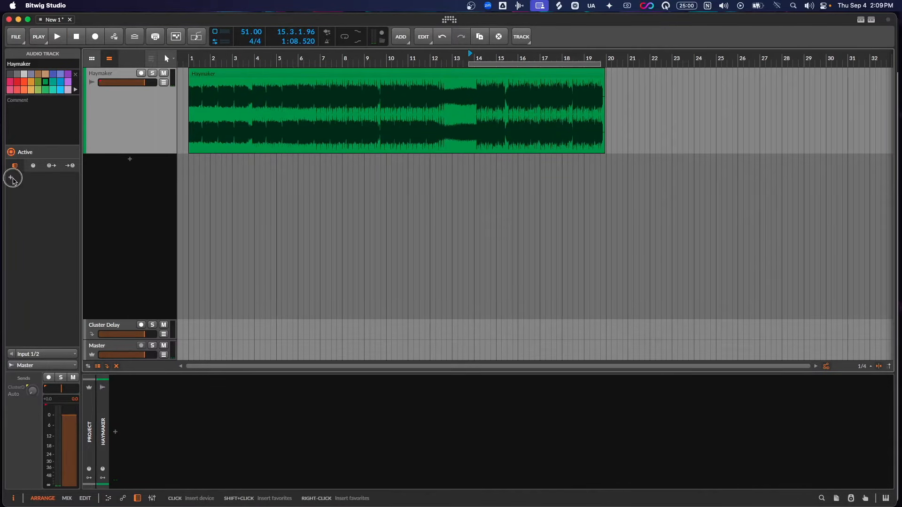
text(delta)
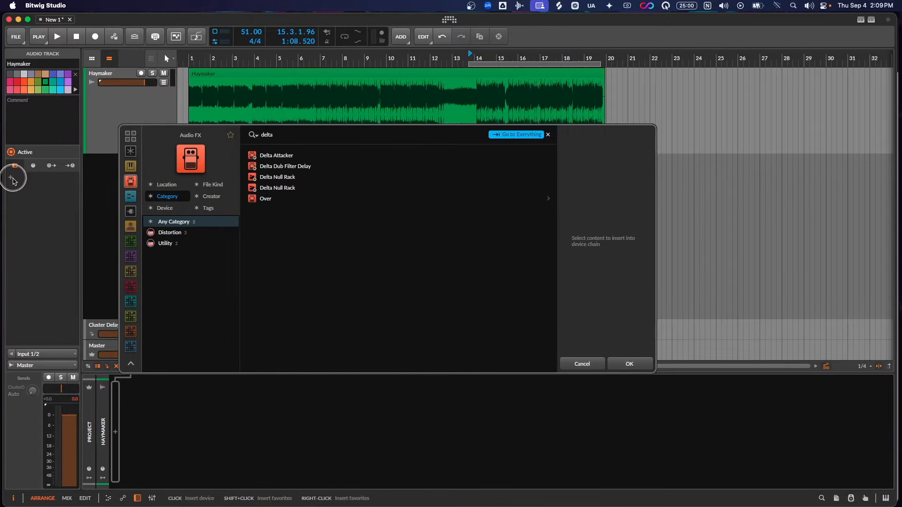
click(284, 188)
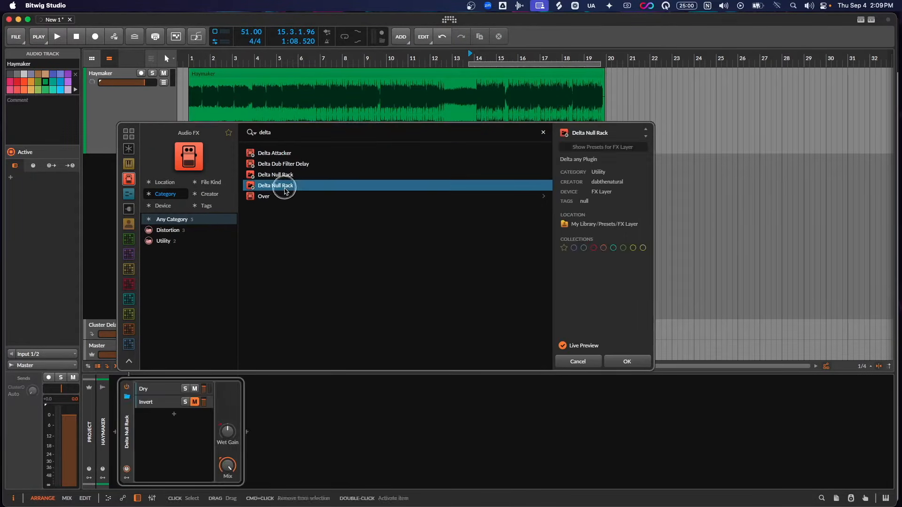
double_click(284, 188)
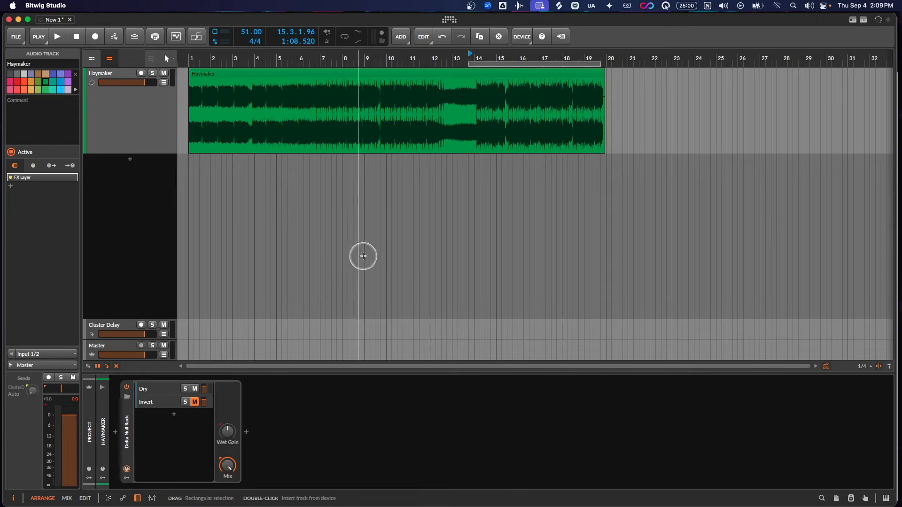
click(194, 401)
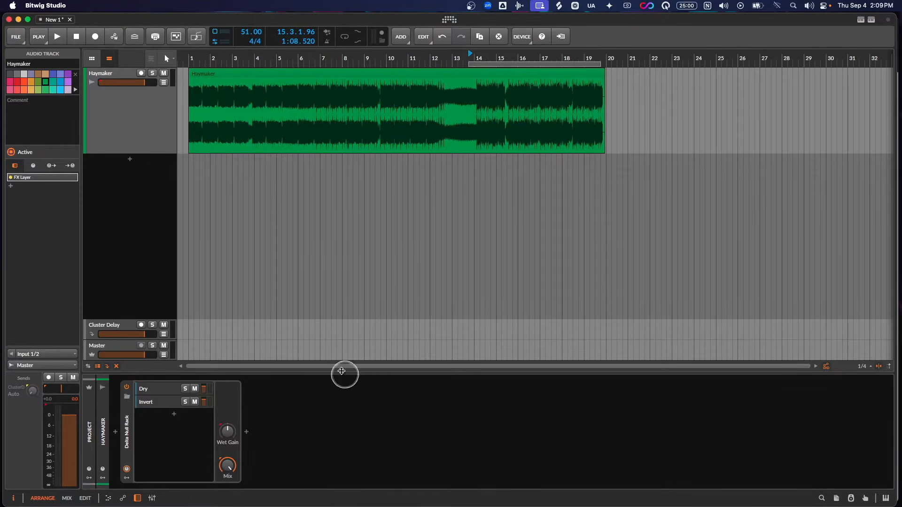
- Play the Haymaker track repeatedly to check whether the Dry and Invert layers cancel each other out
key(space)
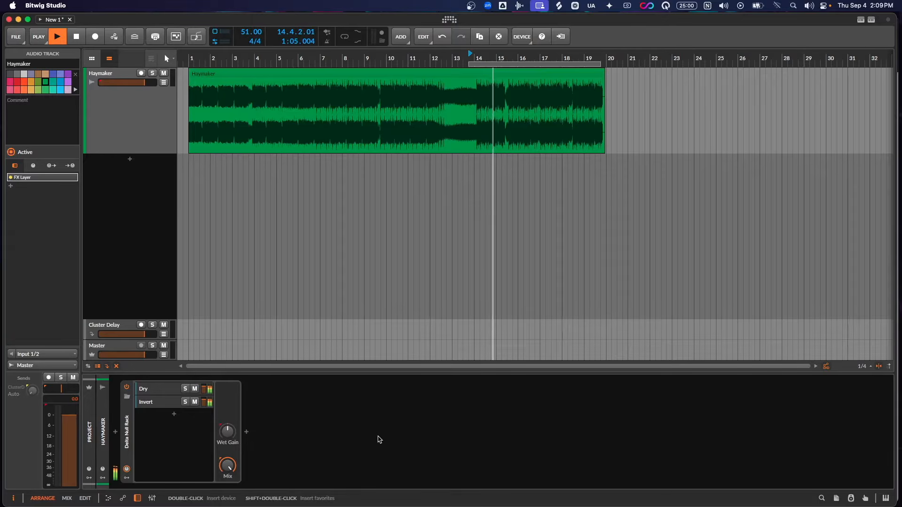
click(371, 438)
key(space)
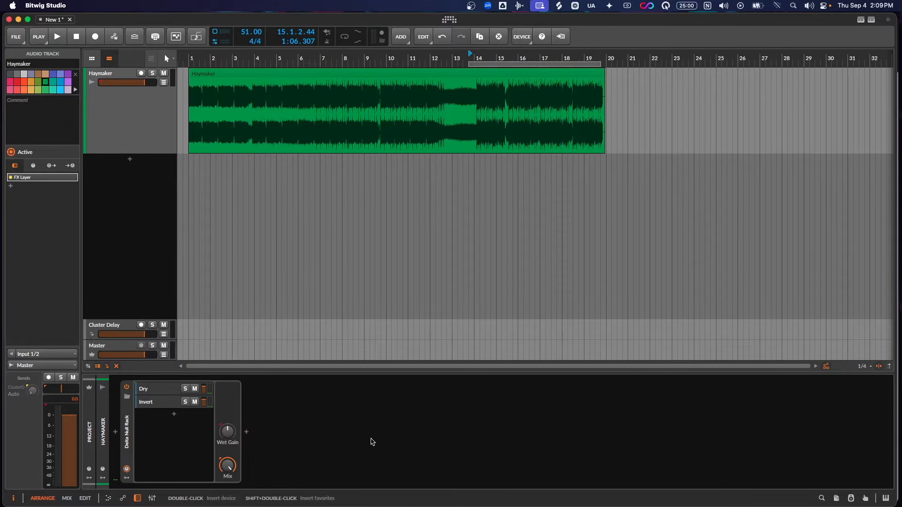
click(369, 440)
key(space)
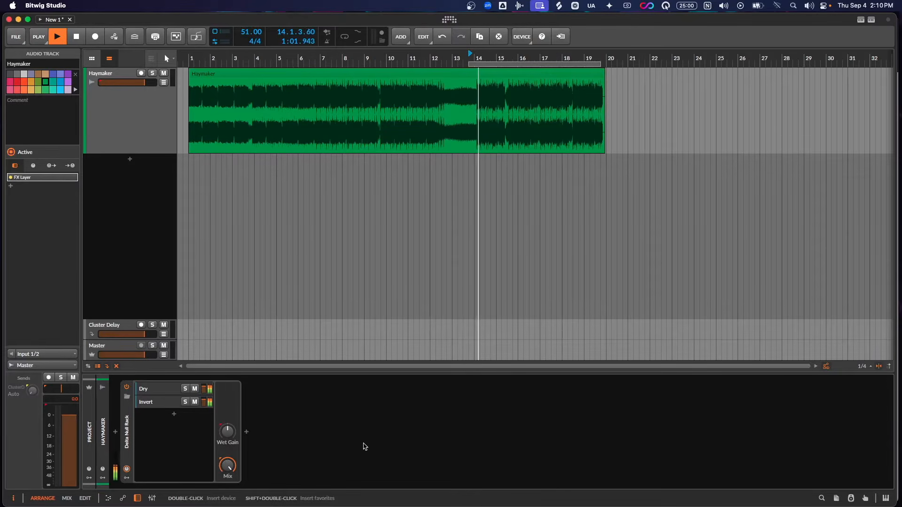
click(371, 446)
key(space)
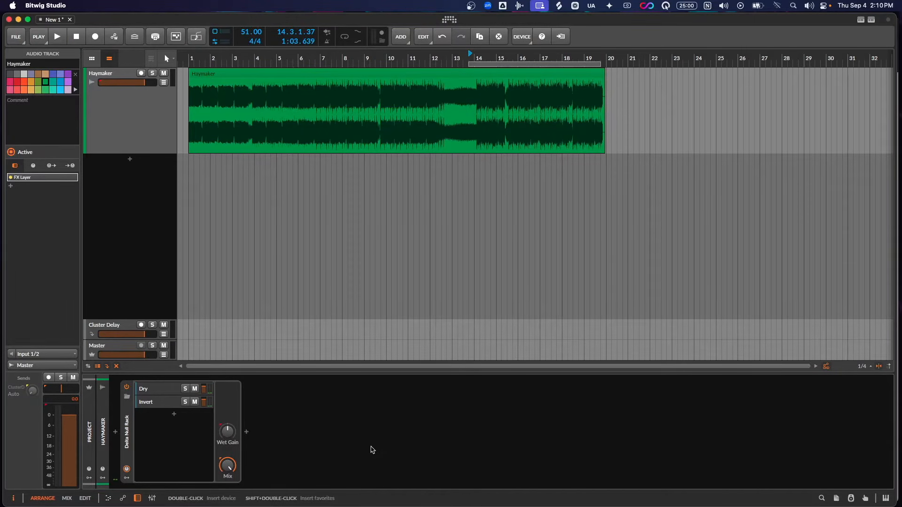
click(369, 447)
- Insert SSL Native Bus Compressor 2 after the Kirchhoff-EQ in the rack's Dry layer
click(168, 395)
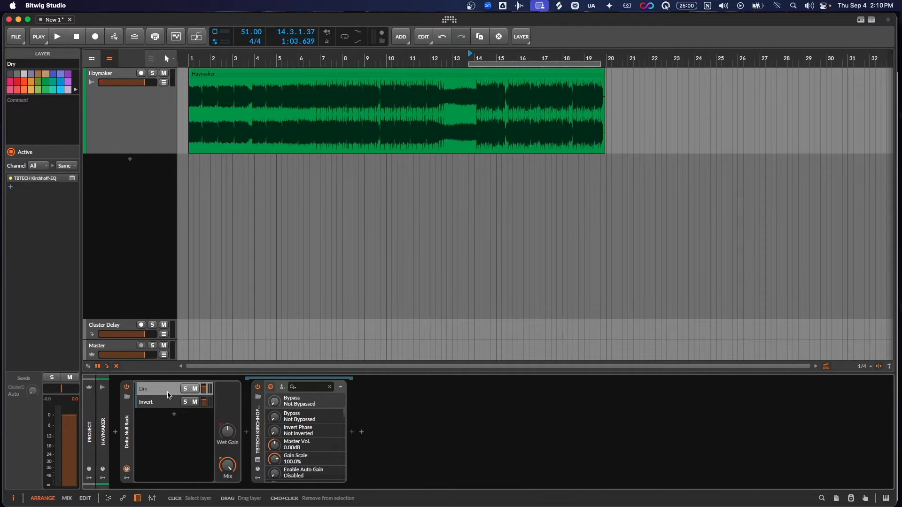
click(167, 398)
click(358, 432)
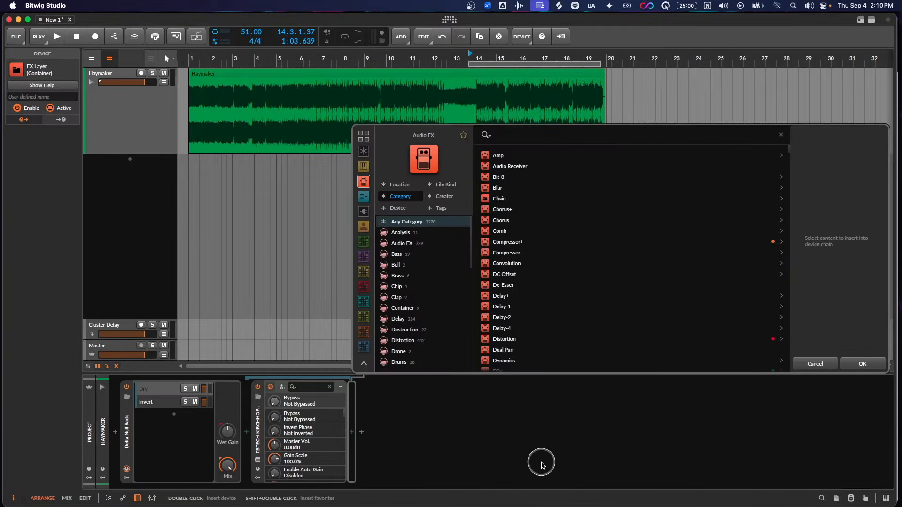
text(ssl)
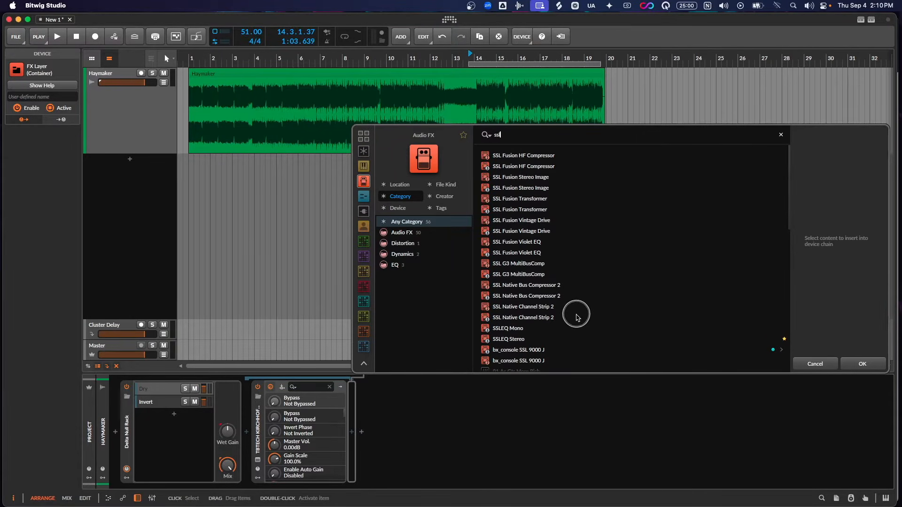
double_click(548, 299)
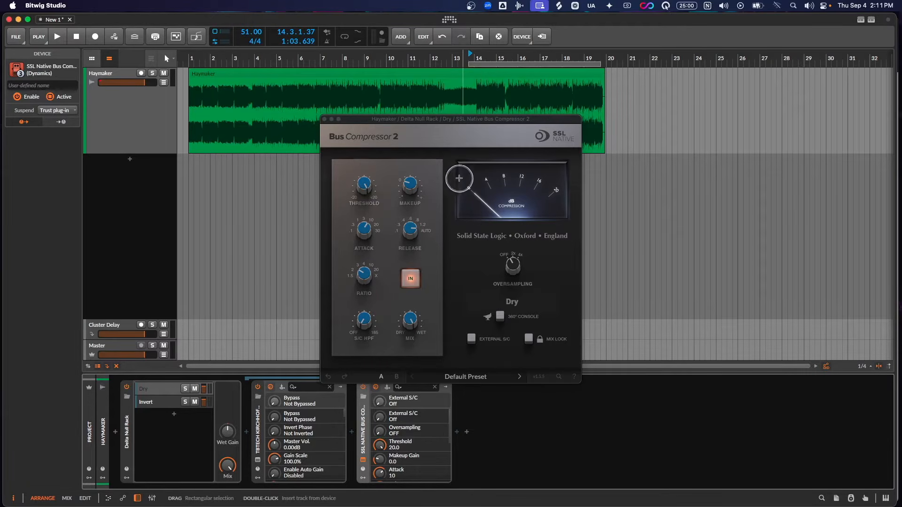
- Set the bus compressor's ratio to 4:1 and compare playback with the compressor switched off and on
drag(453, 123, 612, 162)
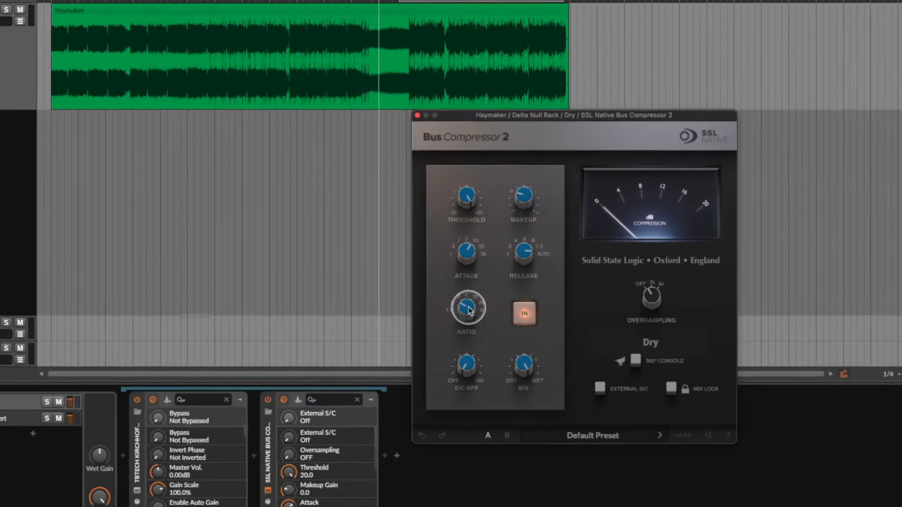
drag(522, 313, 532, 293)
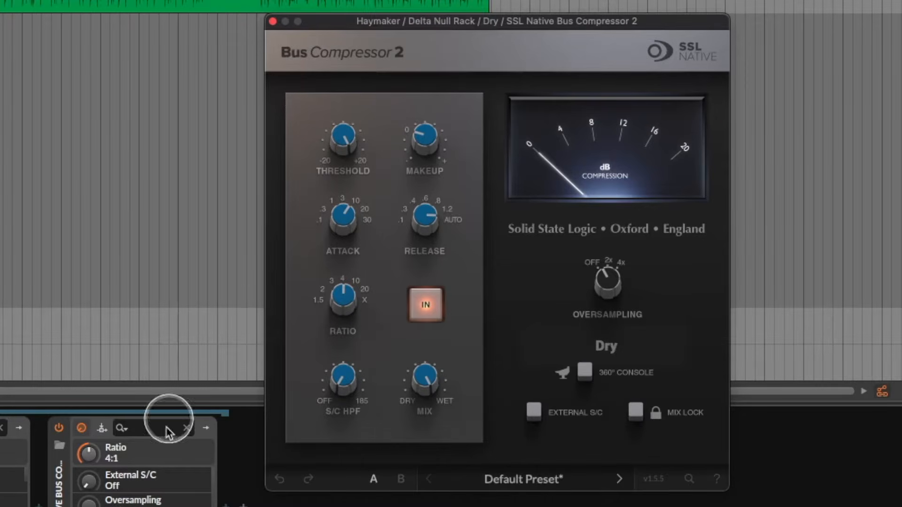
click(58, 429)
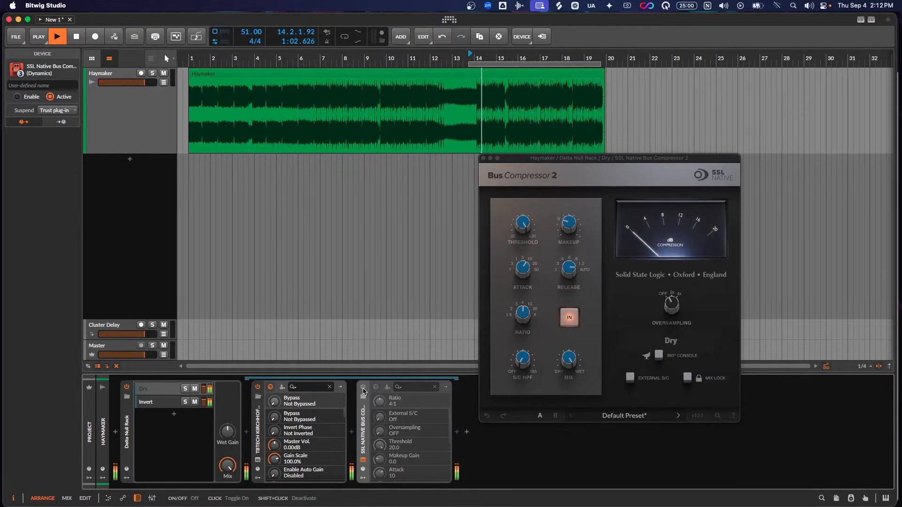
key(space)
click(363, 390)
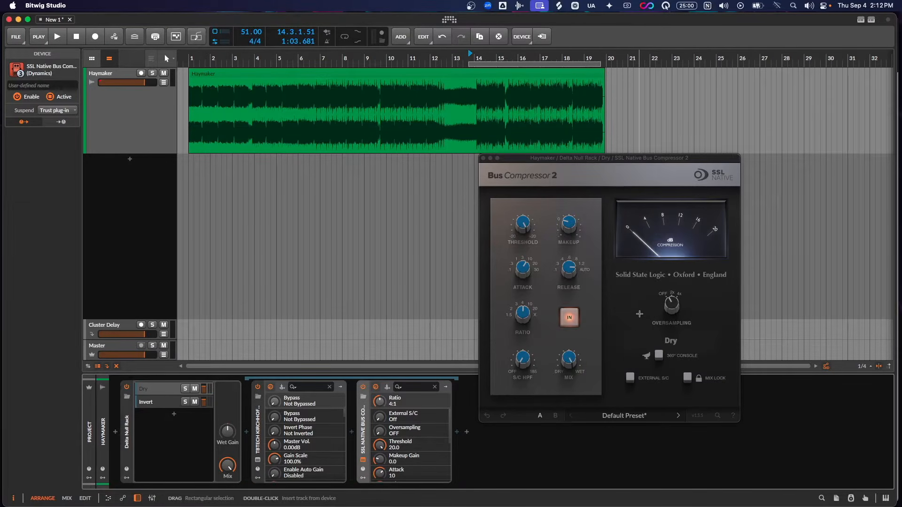
key(space)
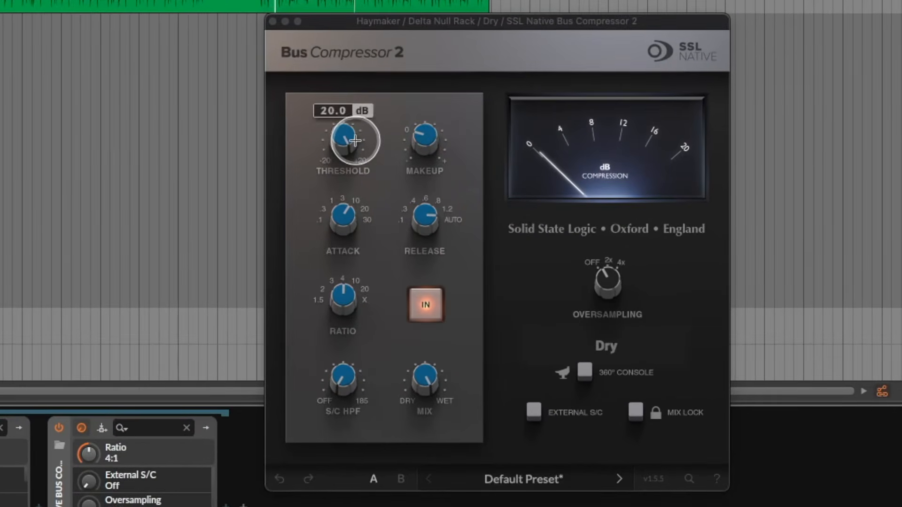
- Set the bus compressor's threshold to 15.0
drag(354, 141, 352, 170)
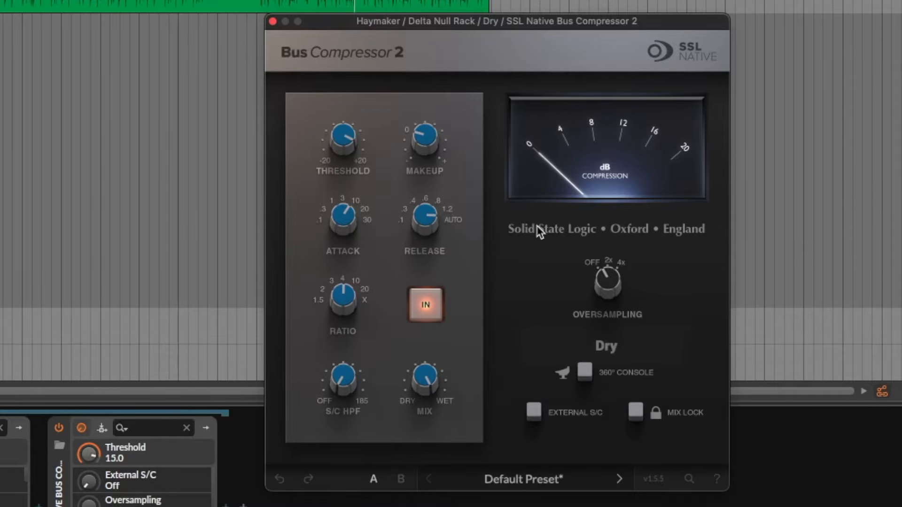
click(107, 382)
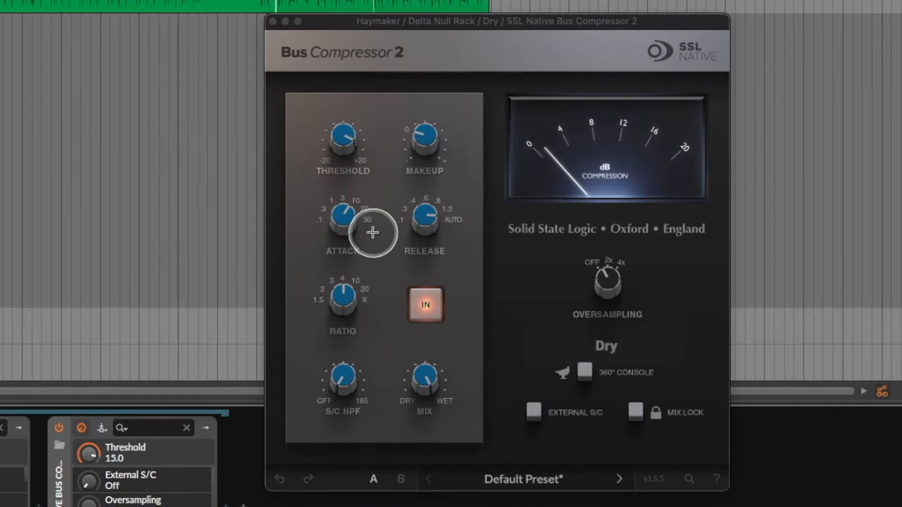
- Try bus compressor attack times of 30, 10, 20 and 0.1 on the difference signal
drag(349, 213, 393, 195)
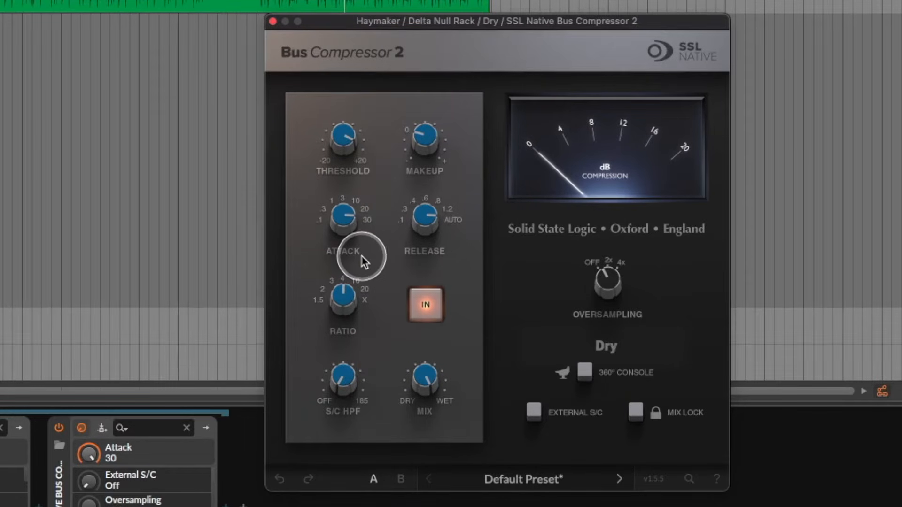
drag(343, 221, 363, 254)
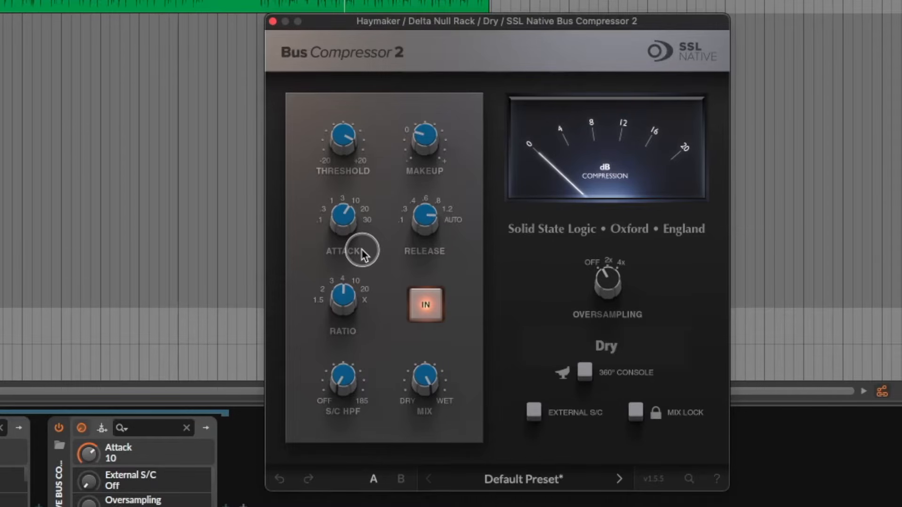
drag(363, 254, 353, 210)
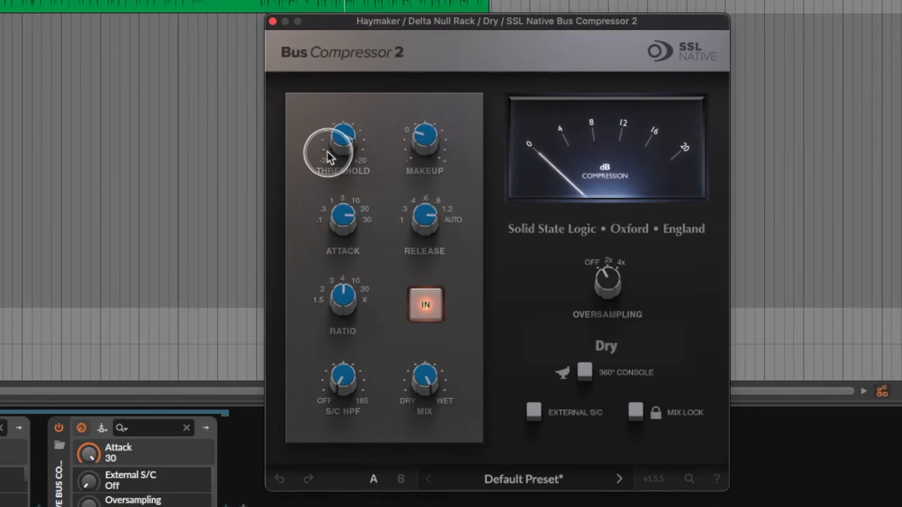
drag(353, 209, 364, 259)
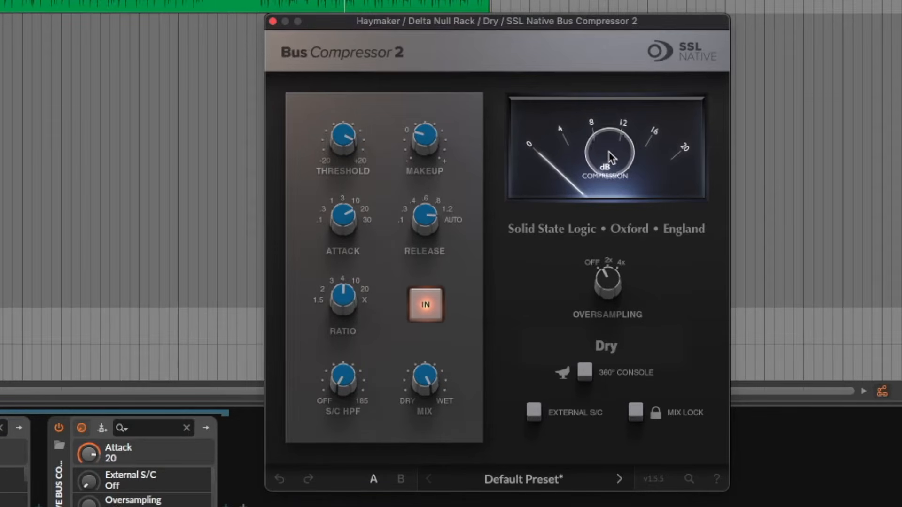
drag(343, 213, 346, 227)
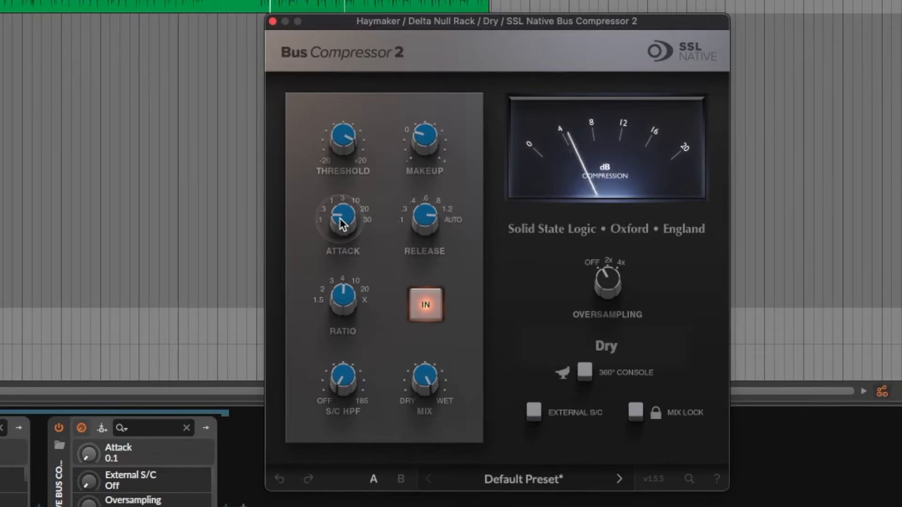
- Set the bus compressor's release to 0.3 and its attack to 20
drag(424, 222, 477, 393)
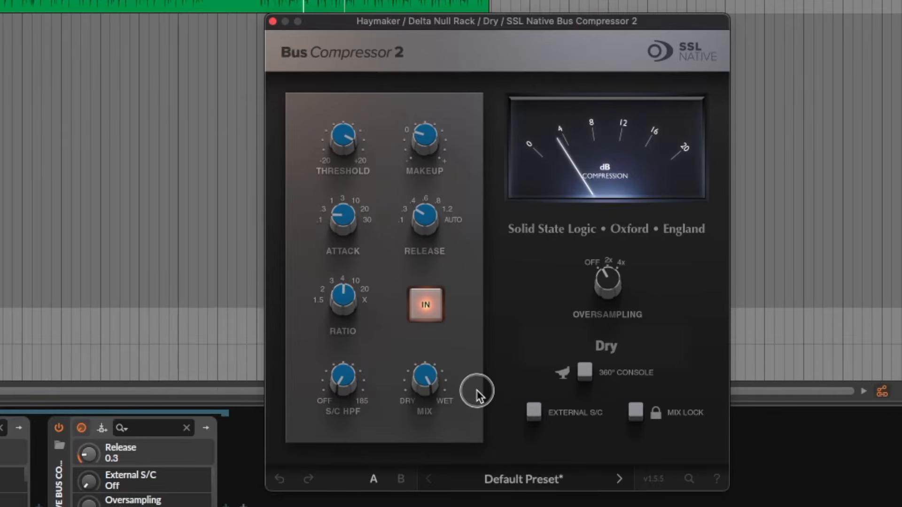
drag(358, 217, 364, 113)
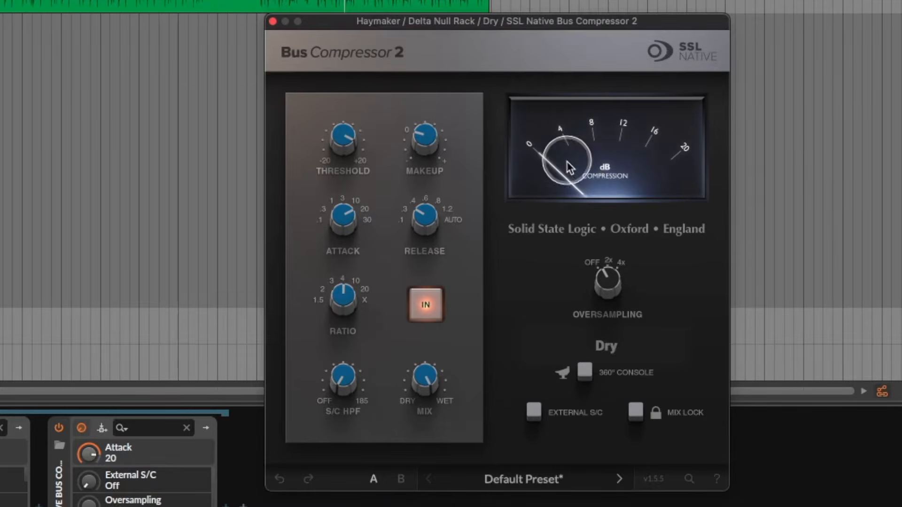
- Compare the bus compressor's release at 0.3 and 1.2 during playback, ending back at 0.3
click(429, 225)
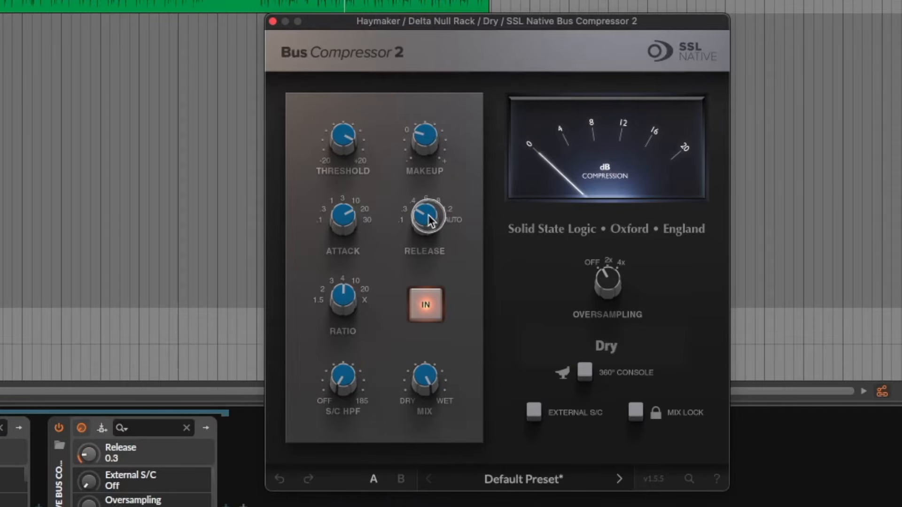
drag(429, 224, 438, 318)
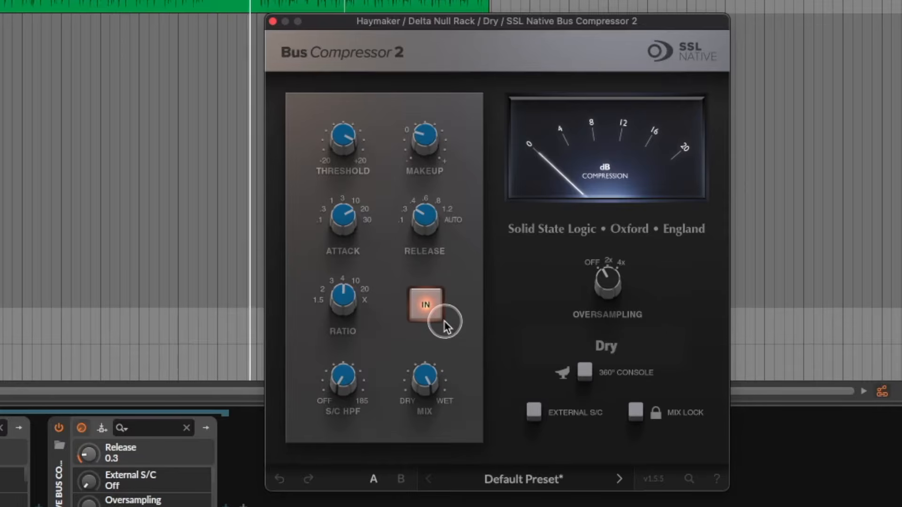
drag(441, 254, 453, 141)
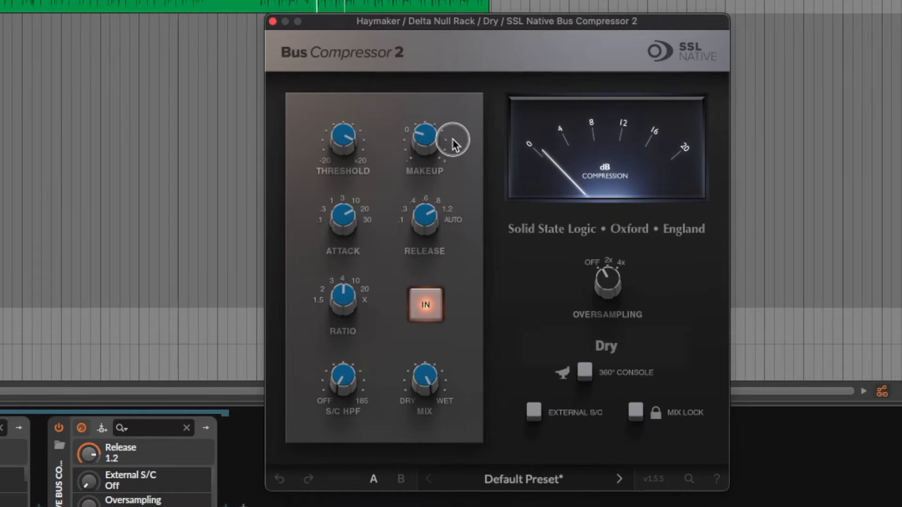
drag(452, 139, 458, 269)
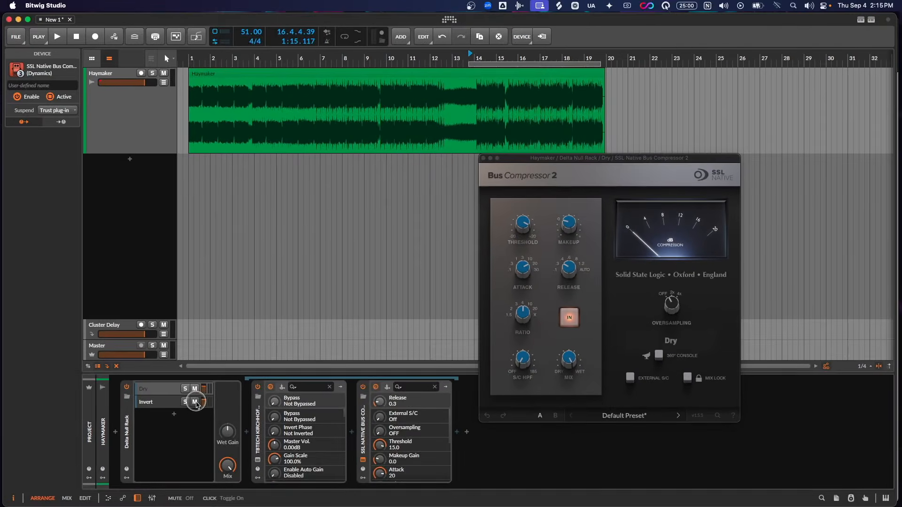
- Mute the Invert layer of the Delta Null Rack
click(196, 403)
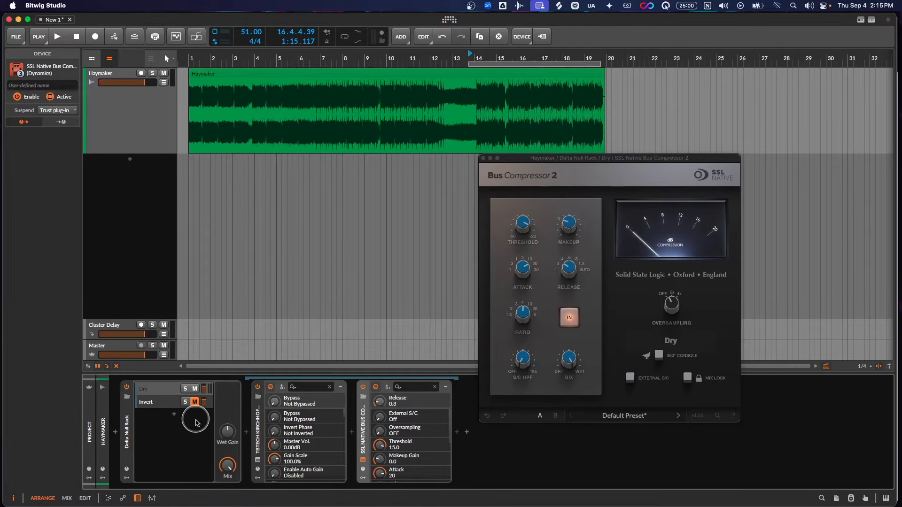
- Play the track and toggle the Invert layer's mute to compare the compressed mix with the difference signal
key(space)
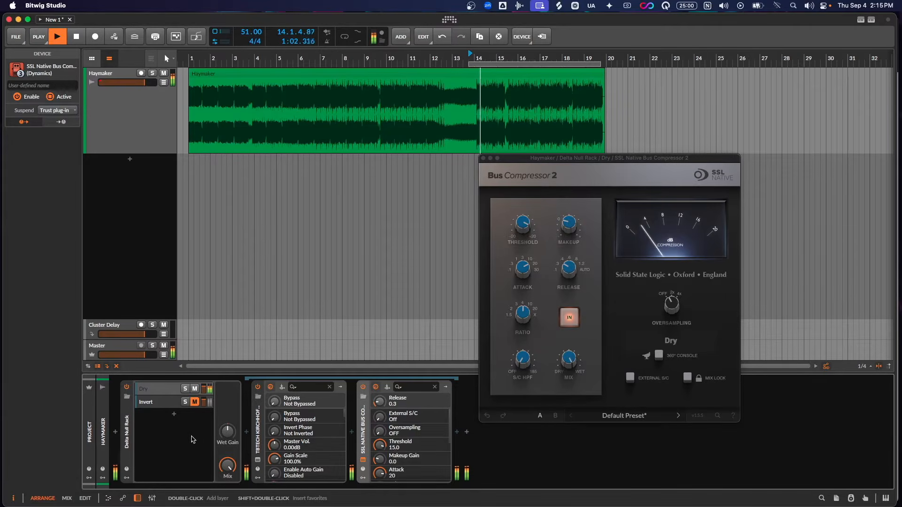
click(194, 402)
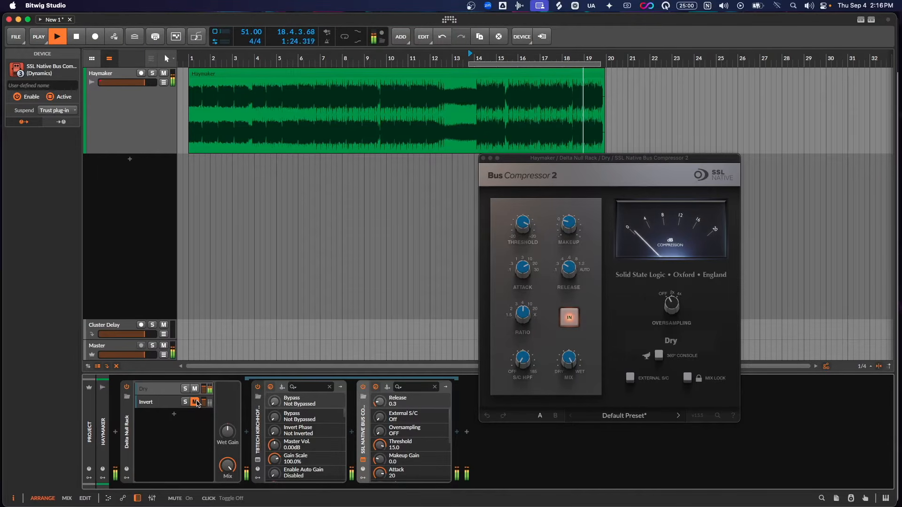
key(space)
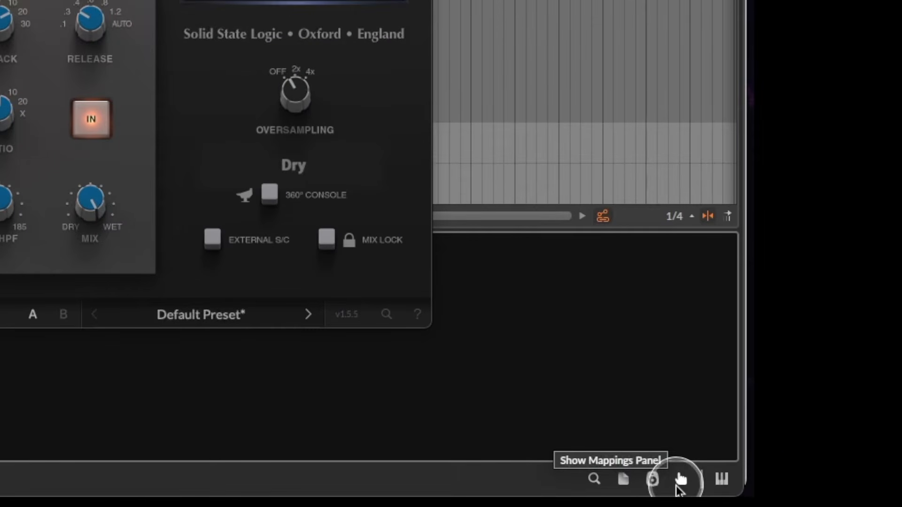
- Map the mute of the Delta Null Rack's Invert layer to computer key 8 and close the mappings
click(679, 480)
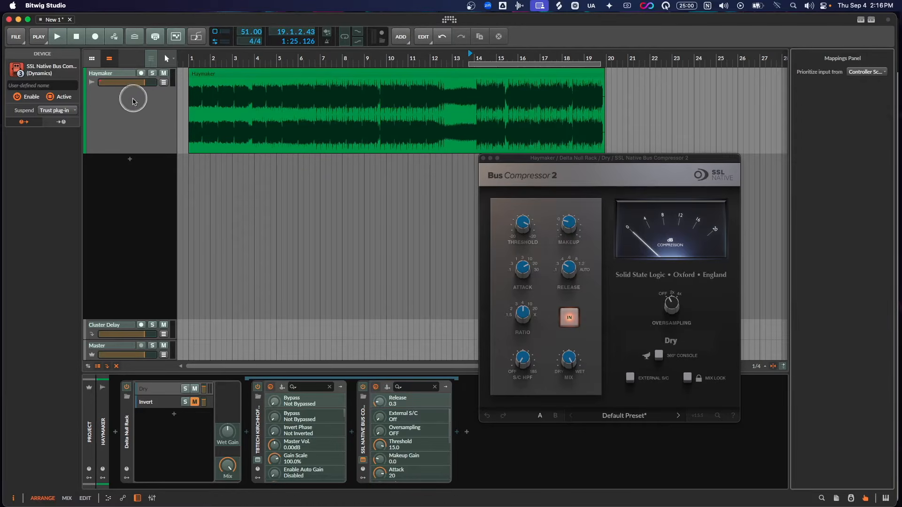
click(195, 403)
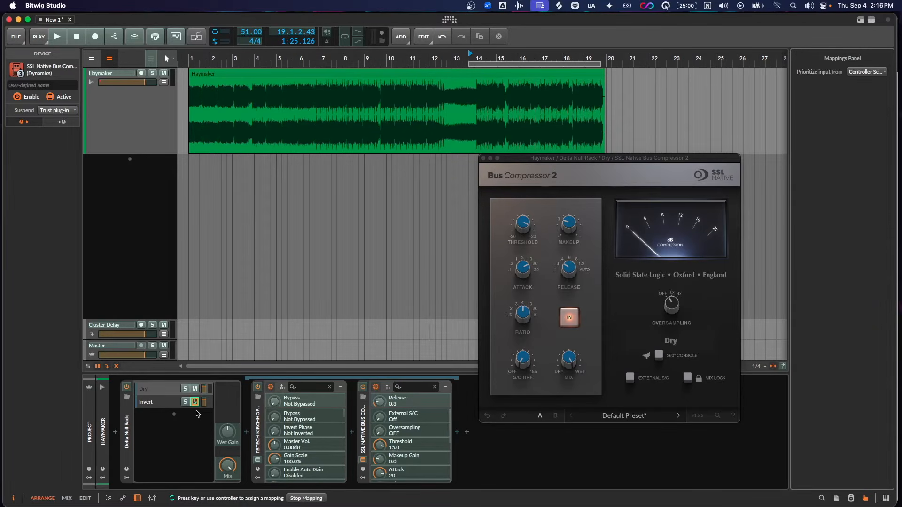
key(8)
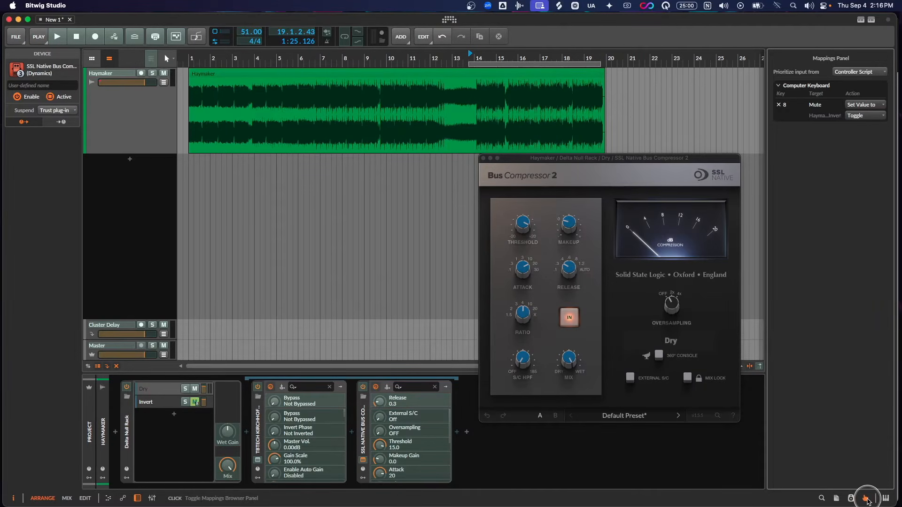
click(851, 499)
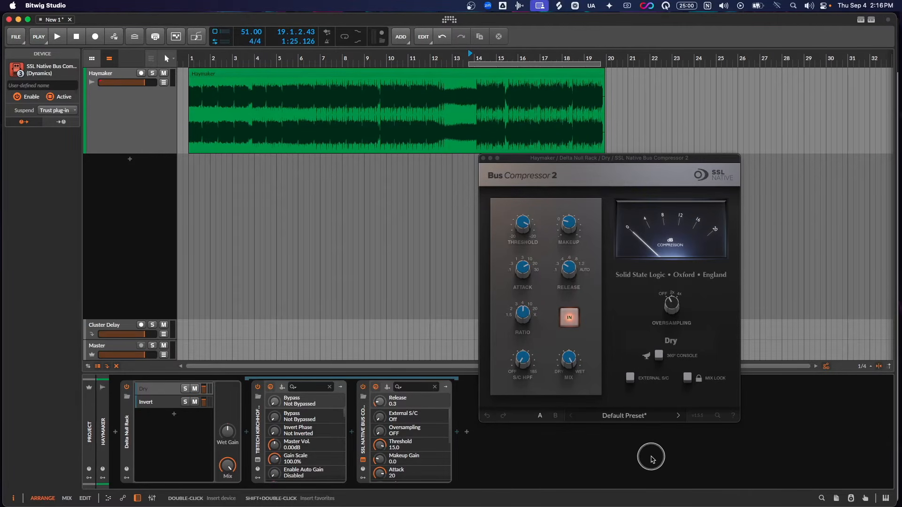
- Play the track and test the key 8 mapping by switching the Invert layer's mute repeatedly
key(space)
key(8)
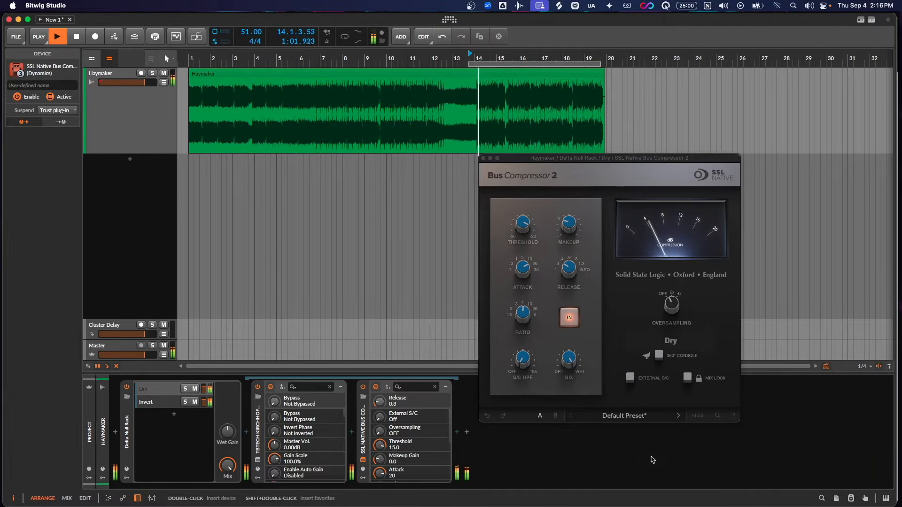
key(8)
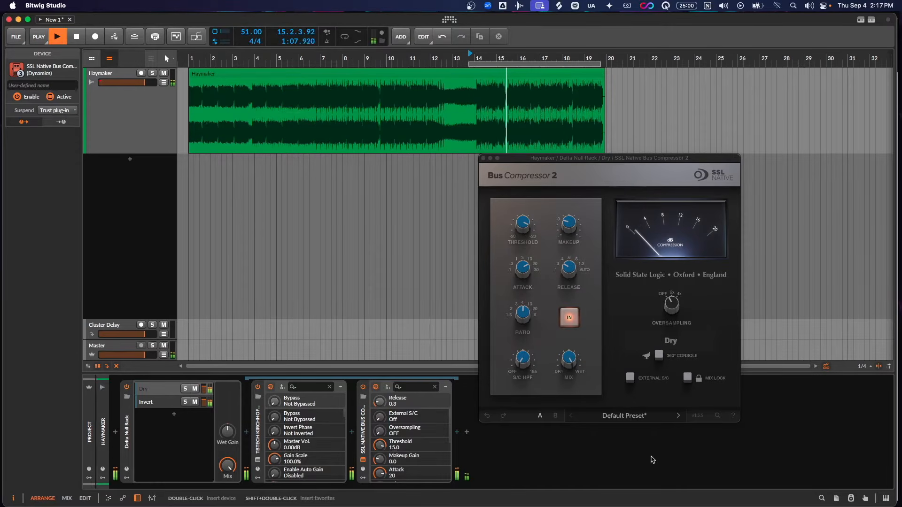
key(8)
key(space)
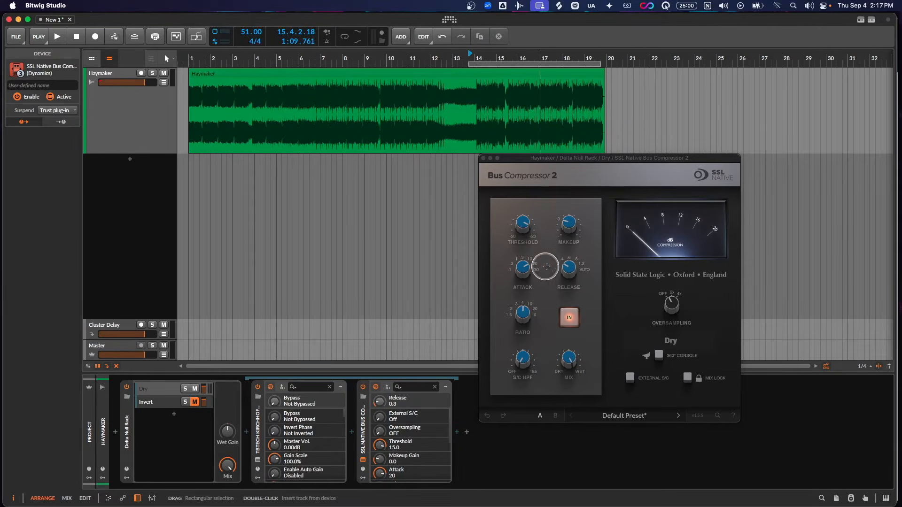
- During playback, set the bus compressor's attack to 10, lengthen its release and raise its sidechain high-pass filter
key(space)
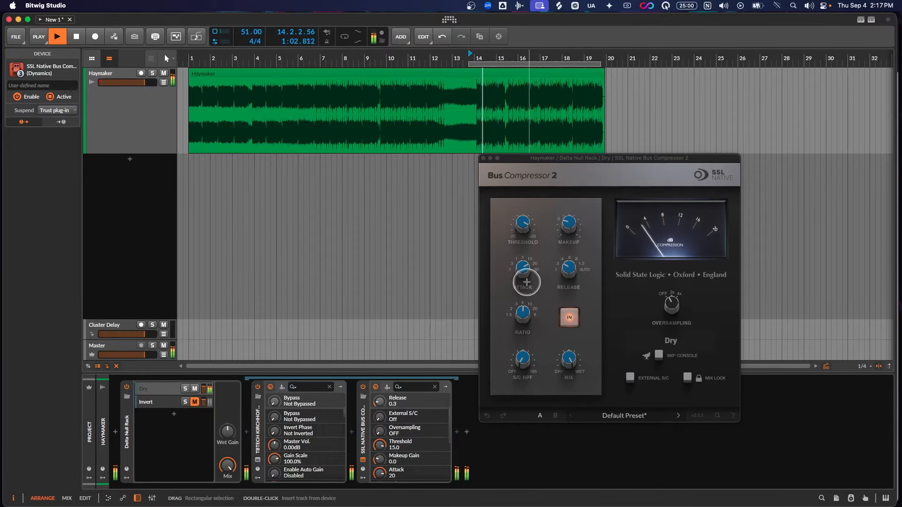
drag(520, 266, 527, 288)
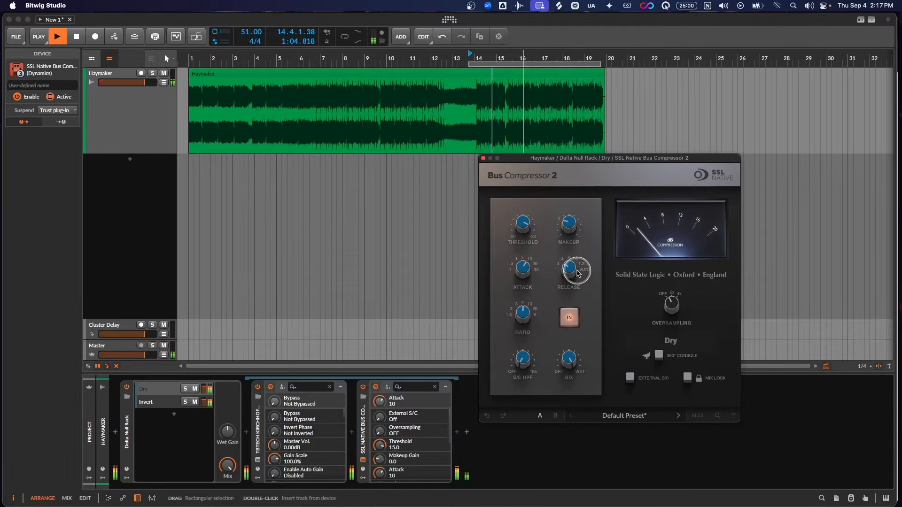
drag(568, 268, 573, 245)
drag(522, 358, 537, 321)
- Set the bus compressor's threshold to 11.0 dB and its makeup gain to 2.6, and stop playback
drag(523, 220, 527, 234)
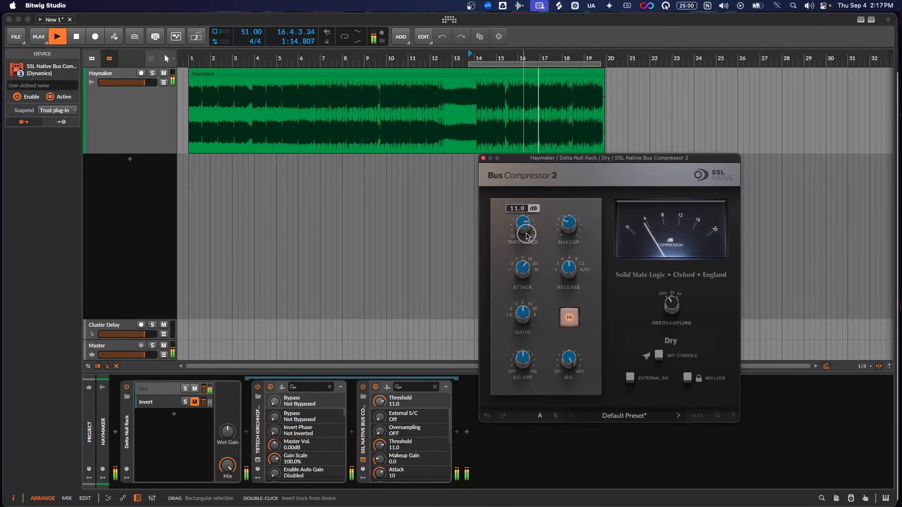
drag(527, 235, 526, 236)
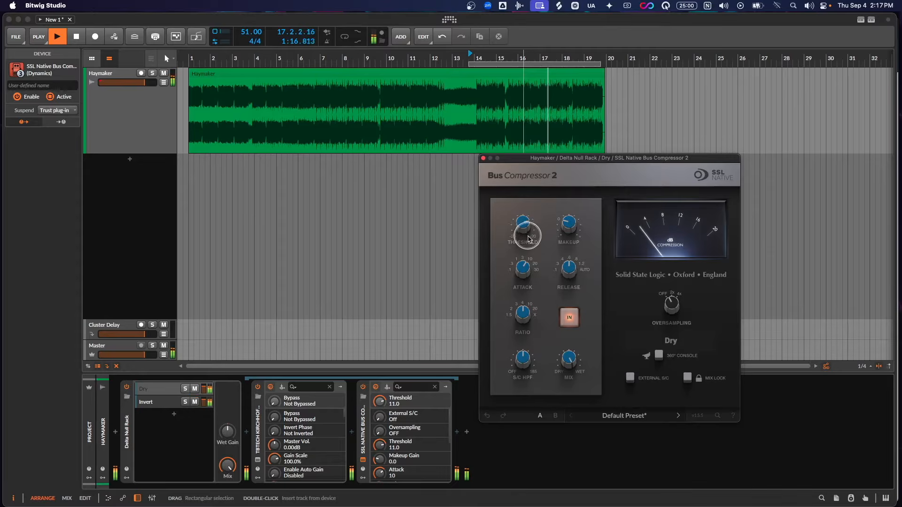
drag(570, 215, 576, 212)
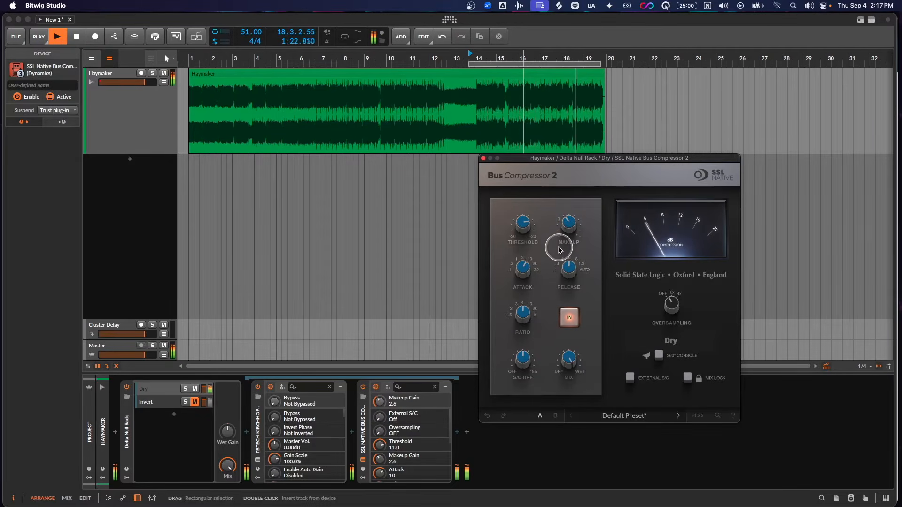
key(space)
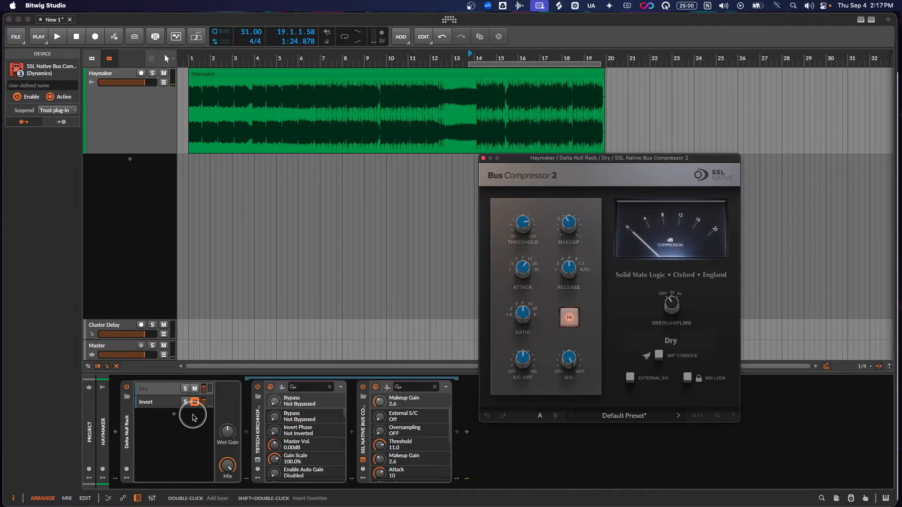
mouse_move(518, 359)
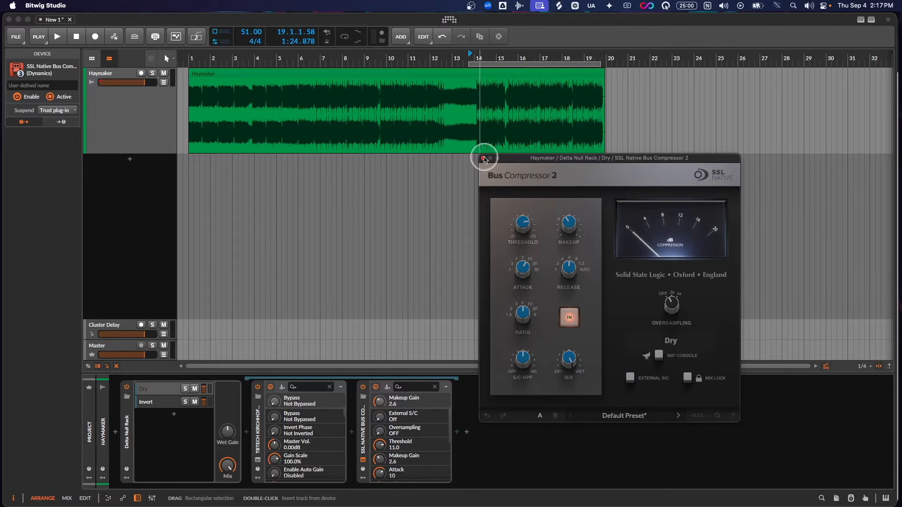
- Close the bus compressor's window and delete the compressor from the Delta Null Rack's Dry layer
click(483, 159)
click(149, 129)
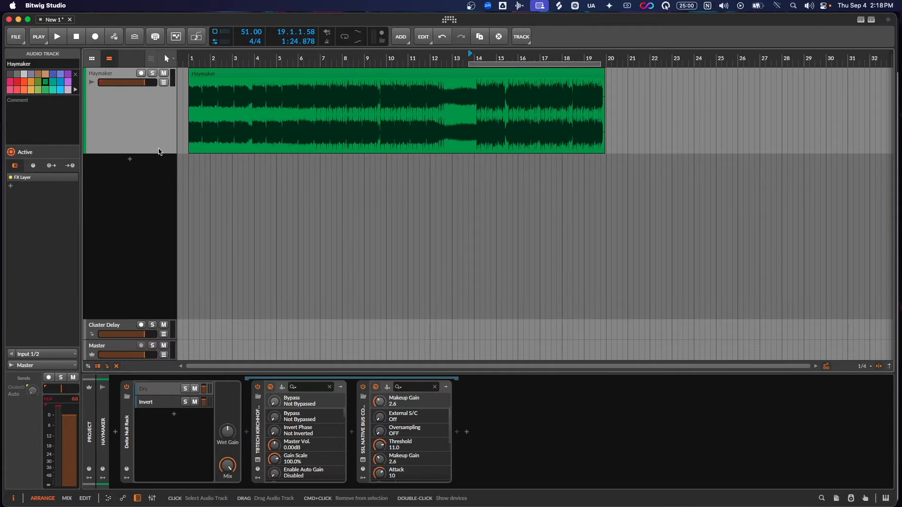
click(360, 417)
right_click(360, 417)
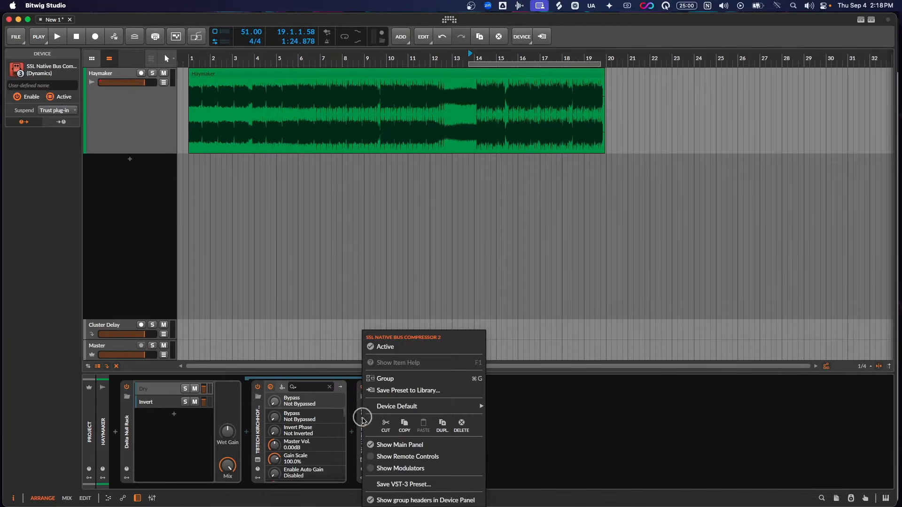
click(458, 426)
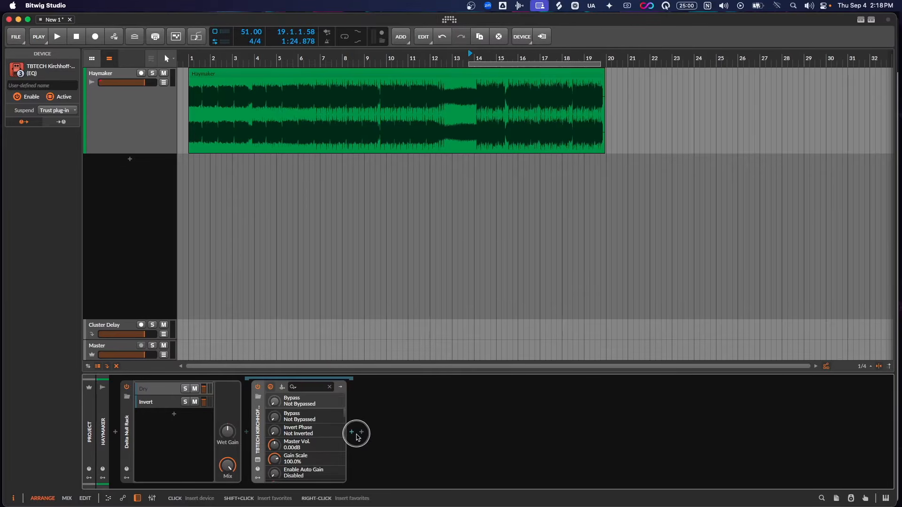
- Insert the FabFilter Pro-MB multiband compressor after the Kirchhoff EQ in the Dry layer
click(353, 432)
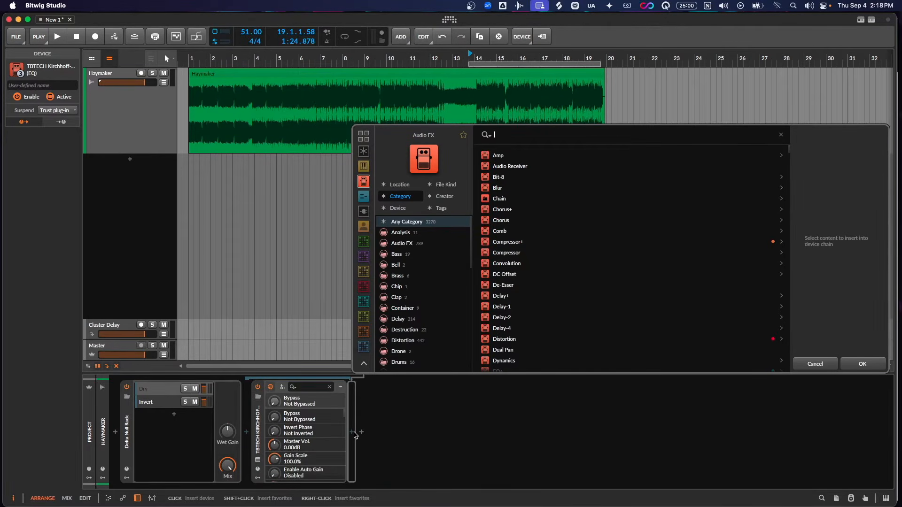
text(pro)
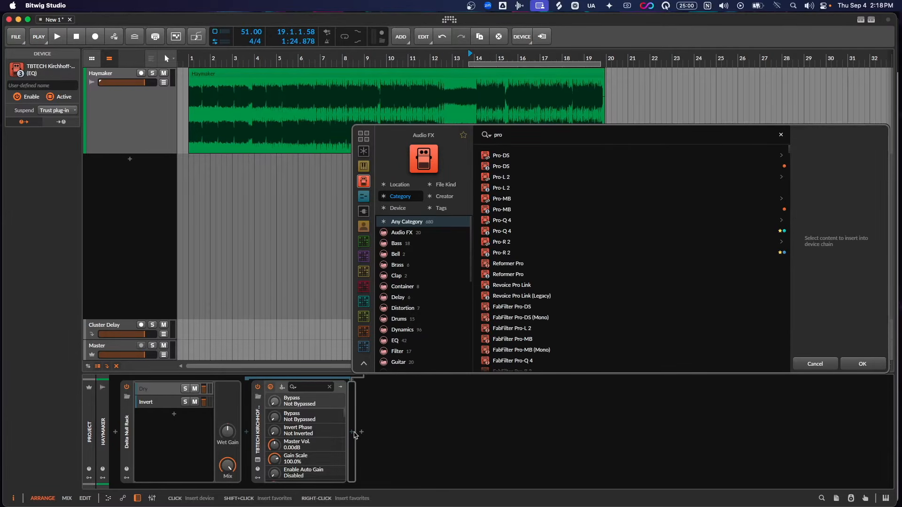
double_click(500, 209)
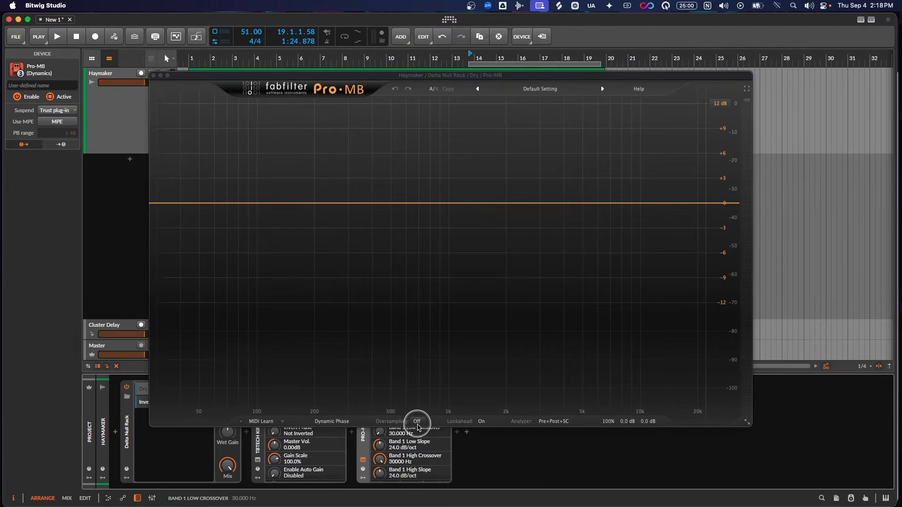
mouse_move(334, 75)
mouse_down()
mouse_move(547, 67)
mouse_move(320, 80)
mouse_up()
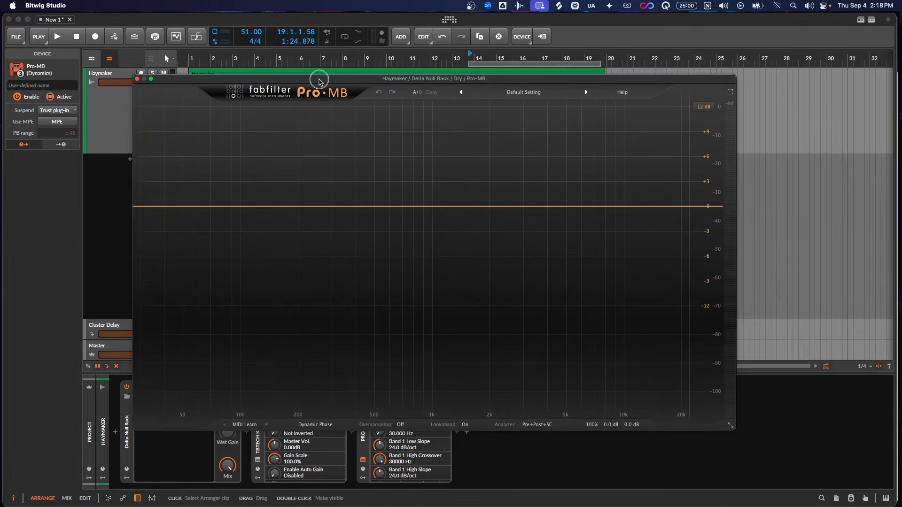
- Add a Pro-MB compression band from about 241 to 966 Hz and play the difference signal
click(371, 206)
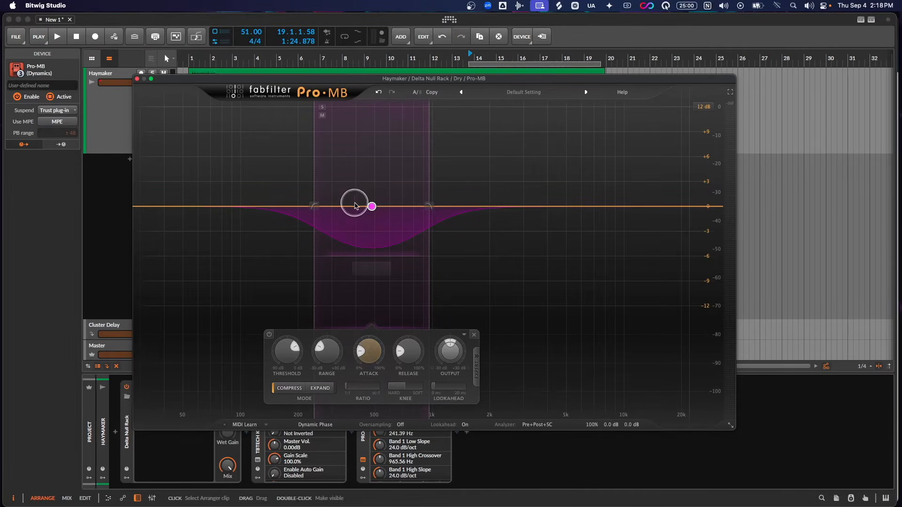
drag(309, 79, 384, 92)
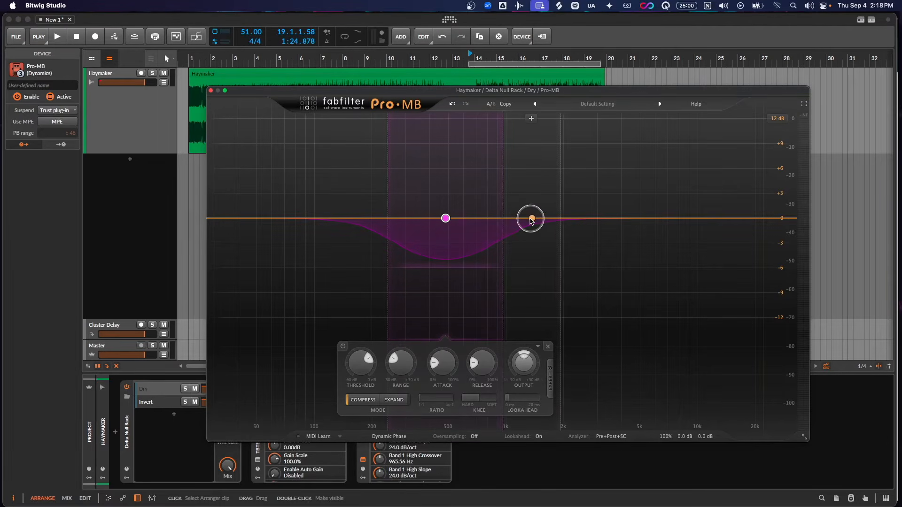
key(space)
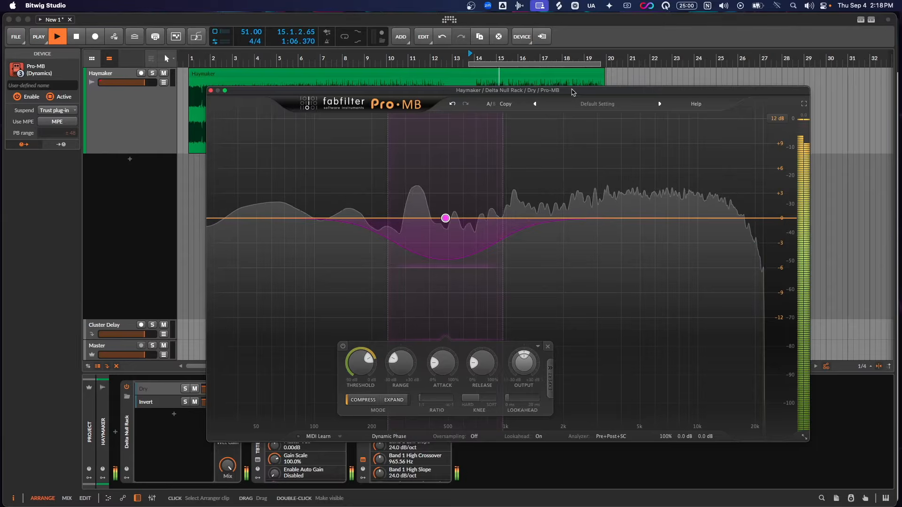
key(space)
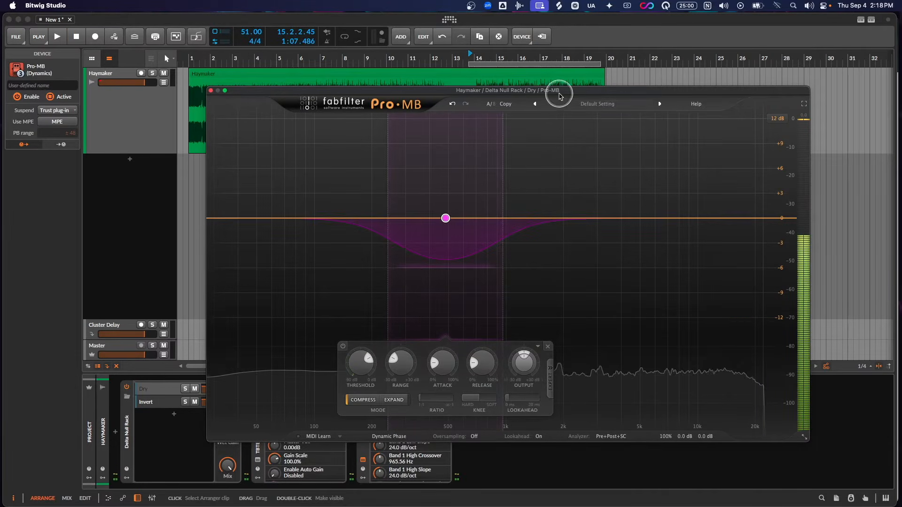
drag(570, 91, 594, 85)
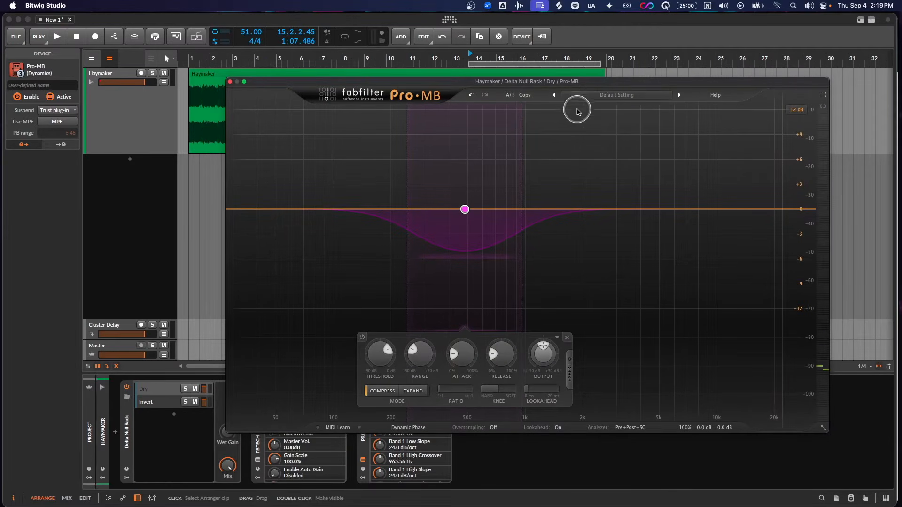
- Switch Pro-MB's processing mode to Minimum Phase and listen to the difference signal again
click(413, 428)
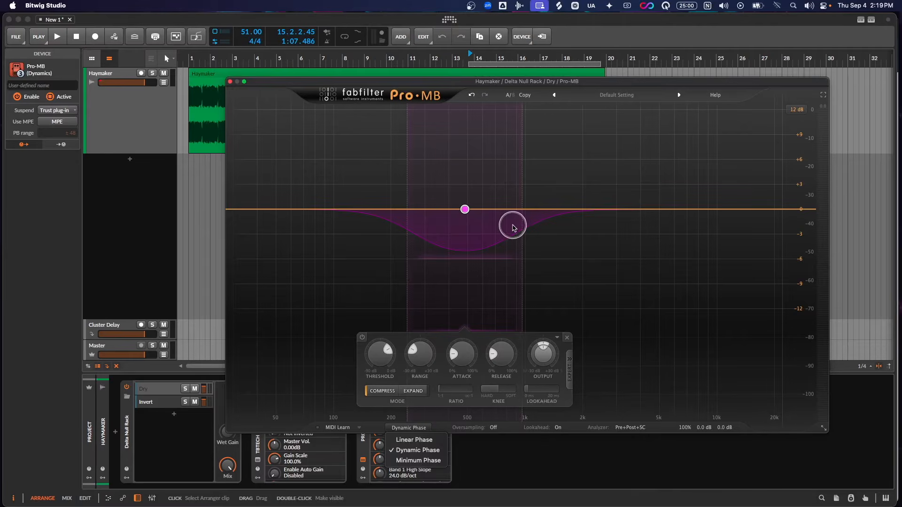
click(415, 428)
click(422, 427)
click(416, 459)
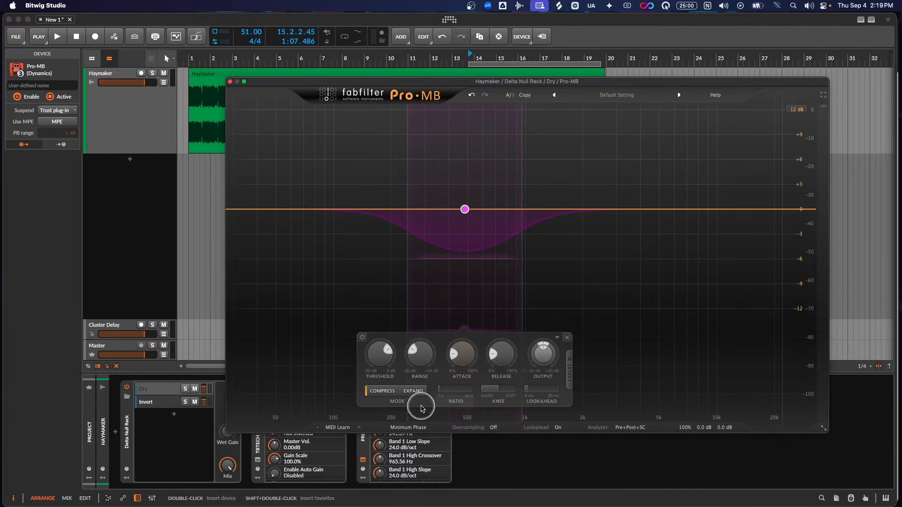
key(space)
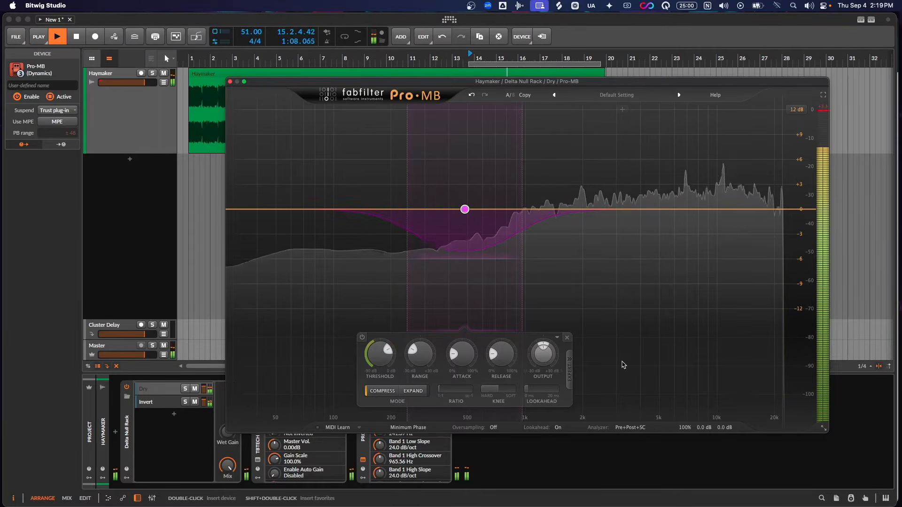
key(space)
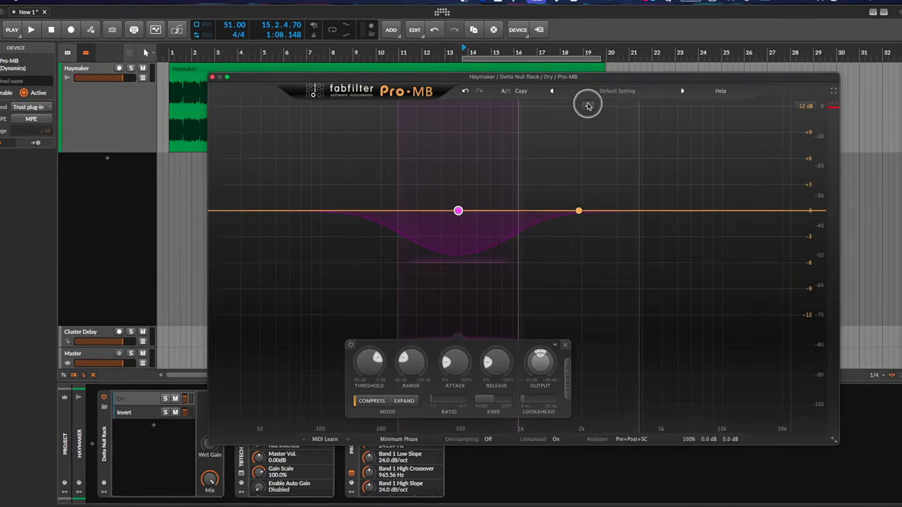
- Add a second Pro-MB band directly above the first one and remove it again
click(588, 106)
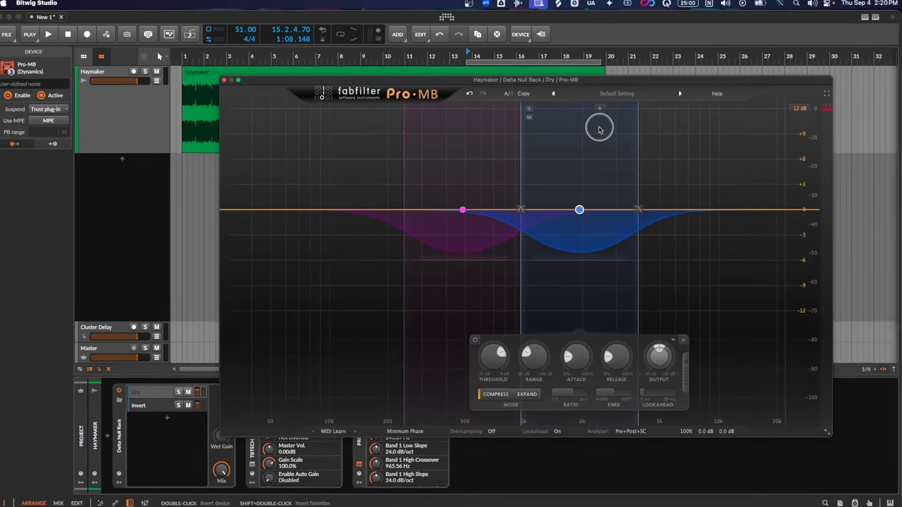
click(682, 338)
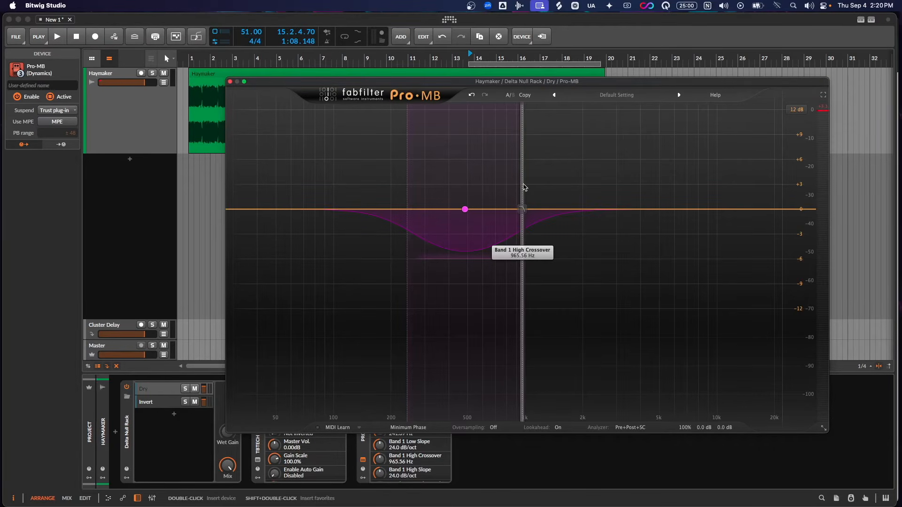
- Move Band 1's high crossover to about 1676 Hz, down to about 1235 Hz and finally to about 1042 Hz
drag(524, 187, 569, 183)
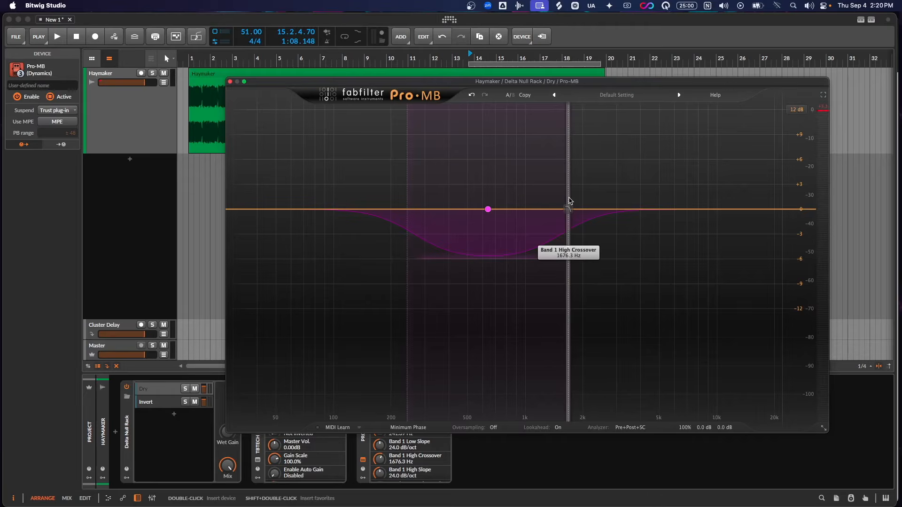
drag(569, 196, 544, 202)
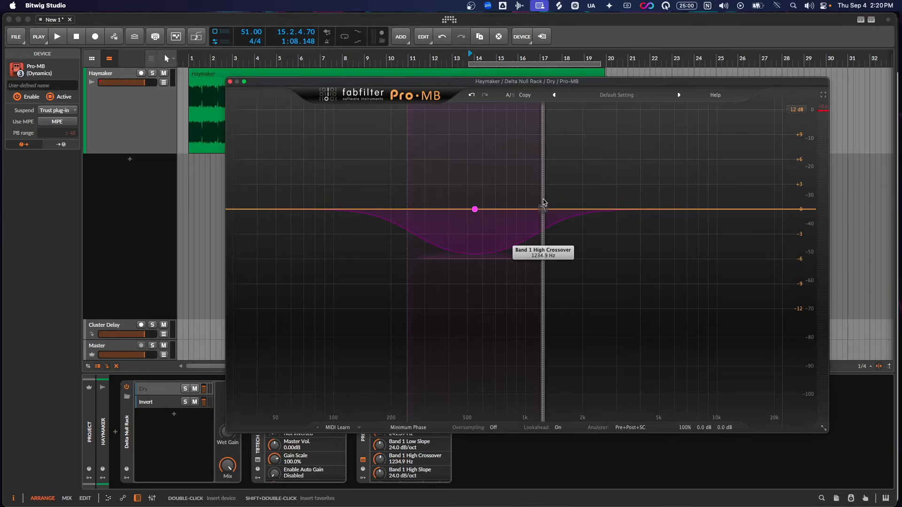
mouse_move(544, 202)
mouse_down()
mouse_move(562, 202)
mouse_move(521, 201)
mouse_move(529, 202)
mouse_up()
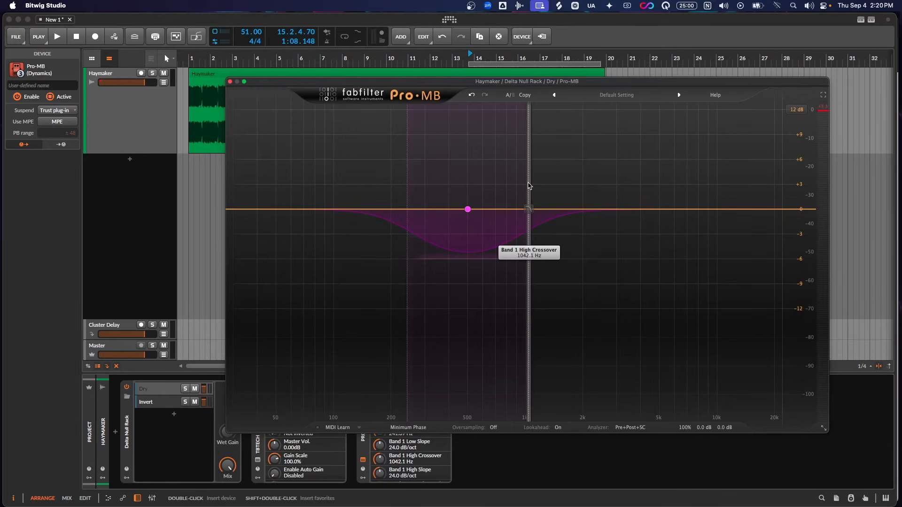
- Play the difference signal while raising Band 1's high crossover to about 3956 Hz and lowering its low crossover
key(space)
drag(528, 185, 640, 179)
drag(407, 178, 370, 179)
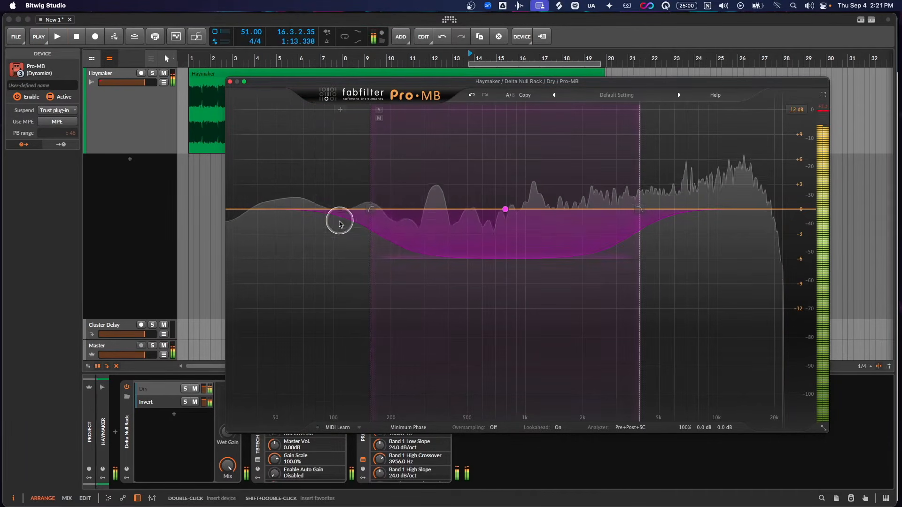
key(space)
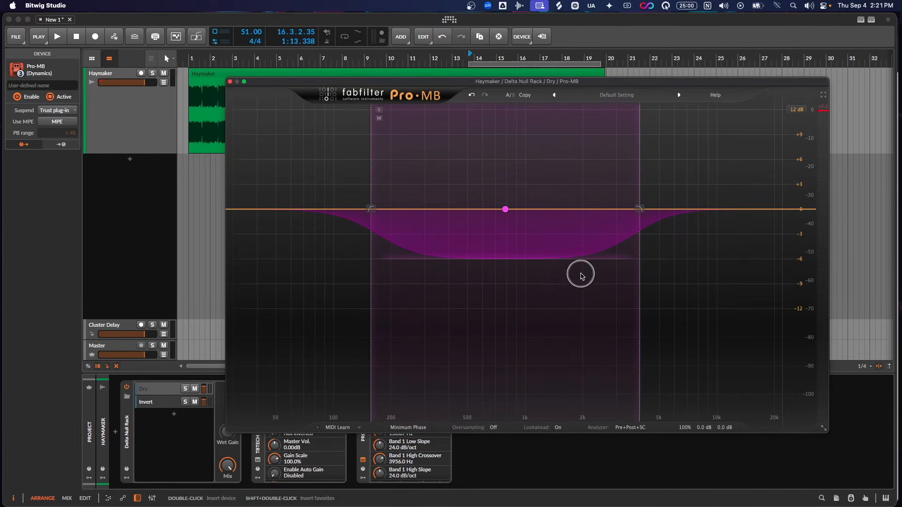
- Narrow Band 1 to about 616 to 3240 Hz and switch Pro-MB's processing mode to Dynamic Phase
drag(376, 149, 487, 200)
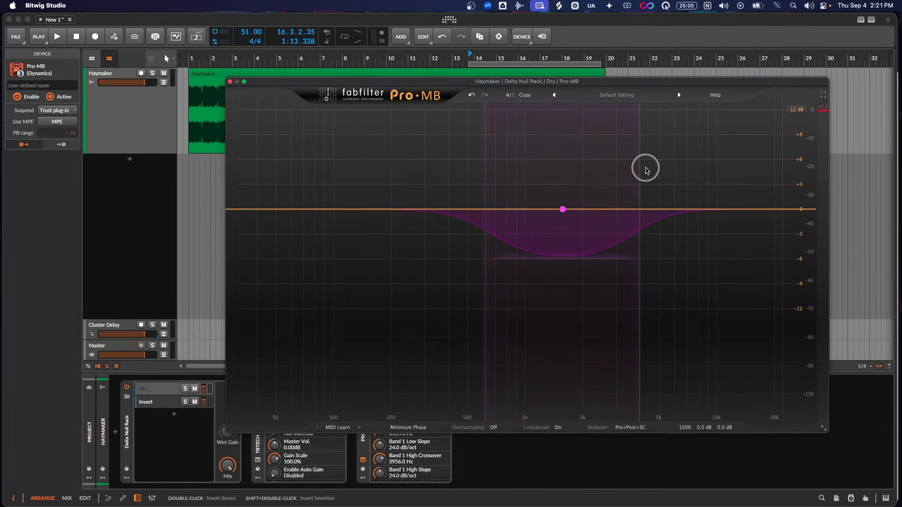
drag(641, 171, 624, 175)
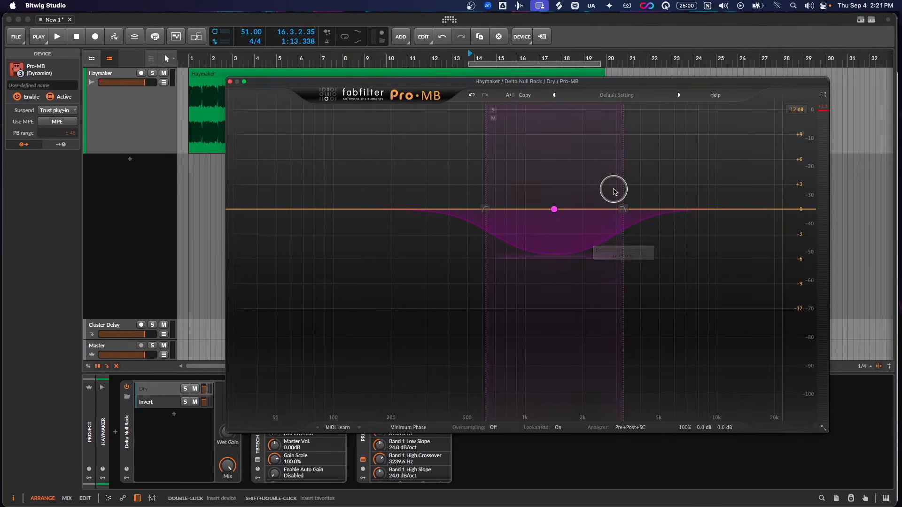
click(408, 427)
click(407, 447)
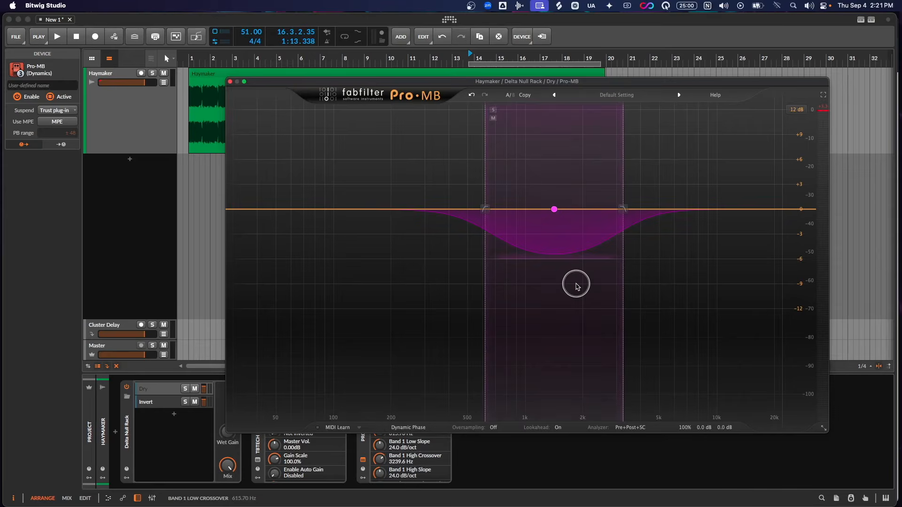
- Play the difference signal before and after shifting Band 1 up to about 1662 to 8746 Hz
key(space)
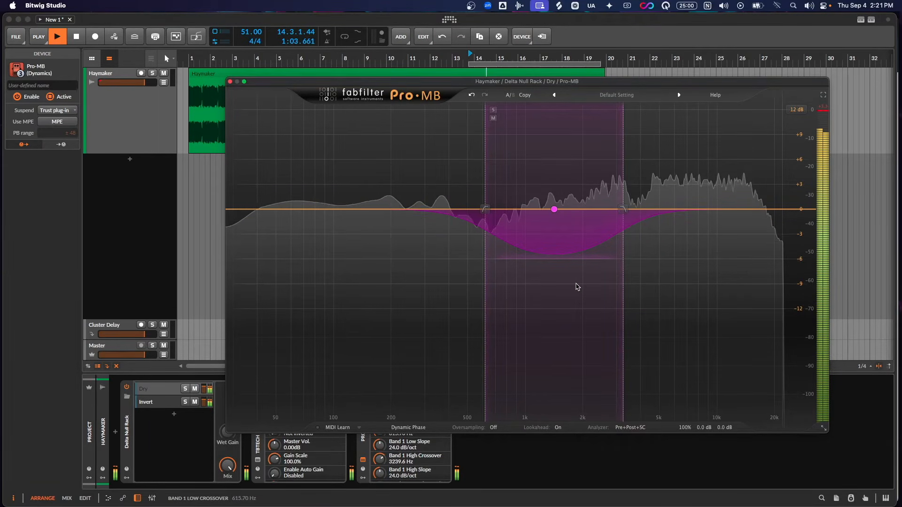
key(space)
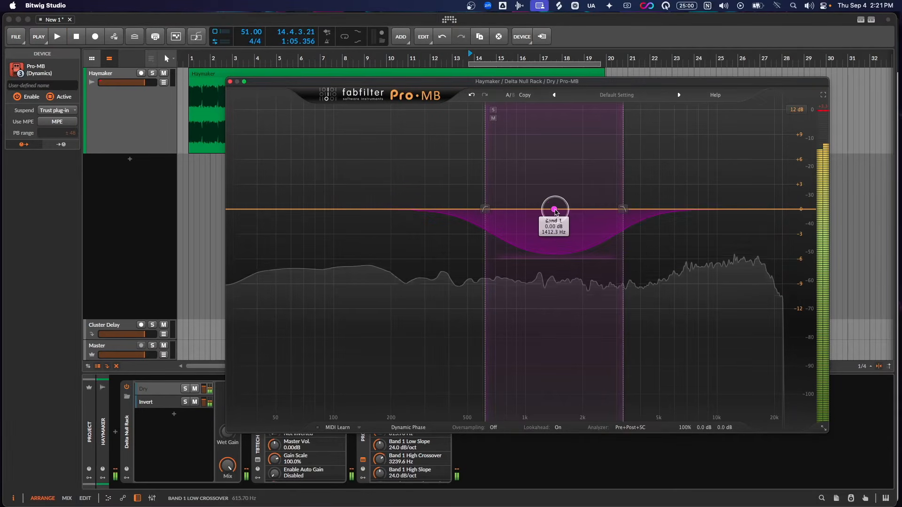
drag(554, 209, 637, 208)
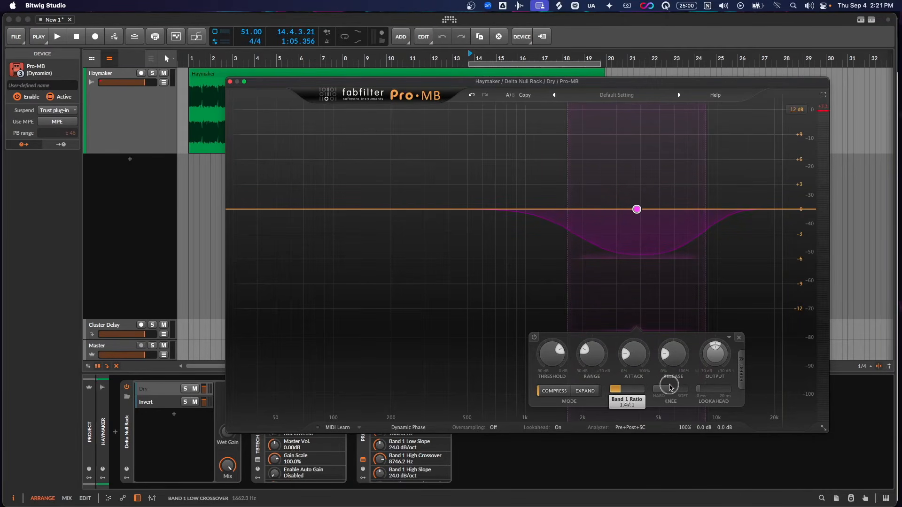
key(space)
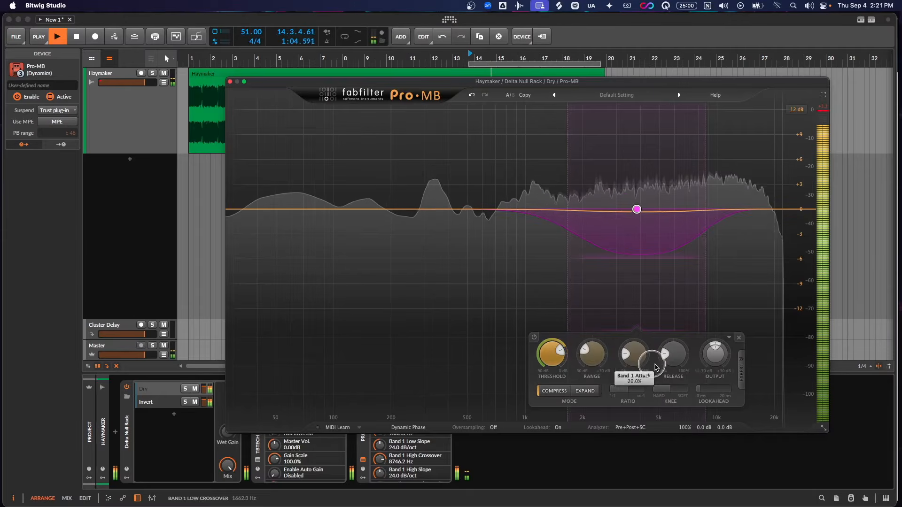
key(space)
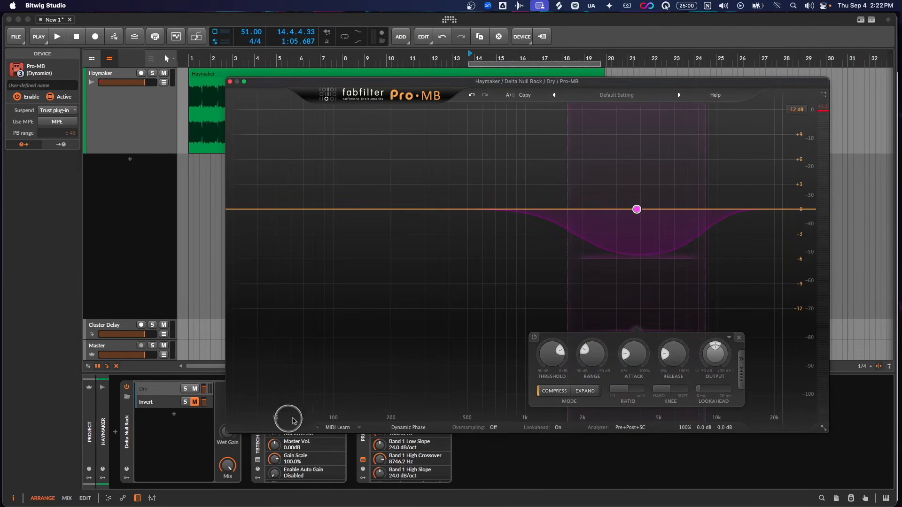
- Play the signal with the Invert layer muted and solo Band 1 to hear only its frequency range
key(space)
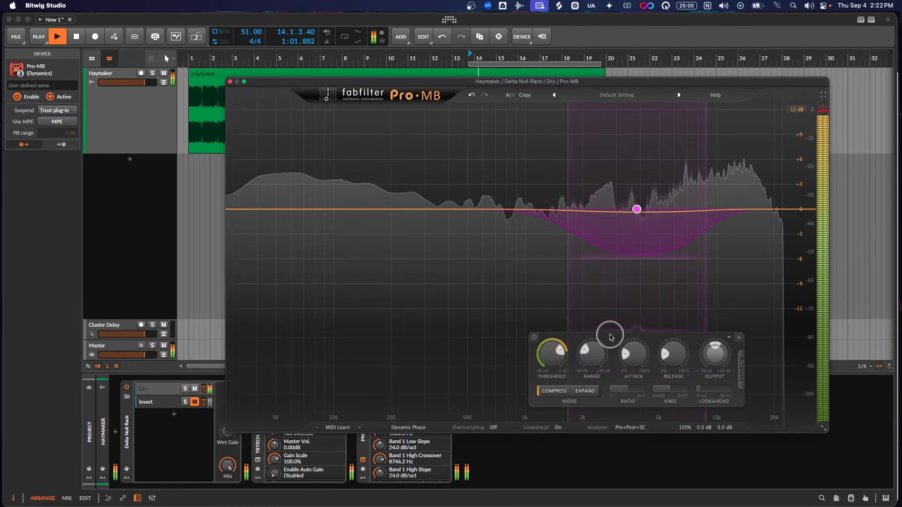
click(576, 110)
key(space)
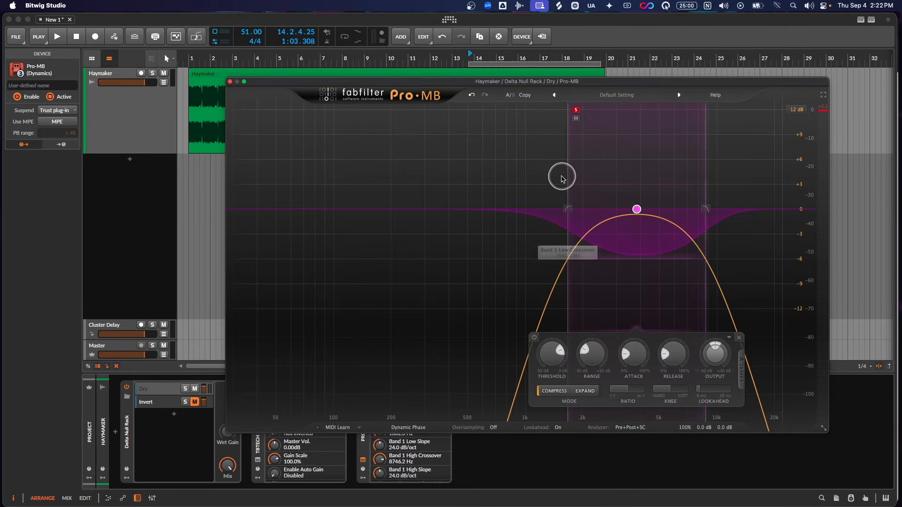
key(space)
drag(553, 357, 554, 360)
key(space)
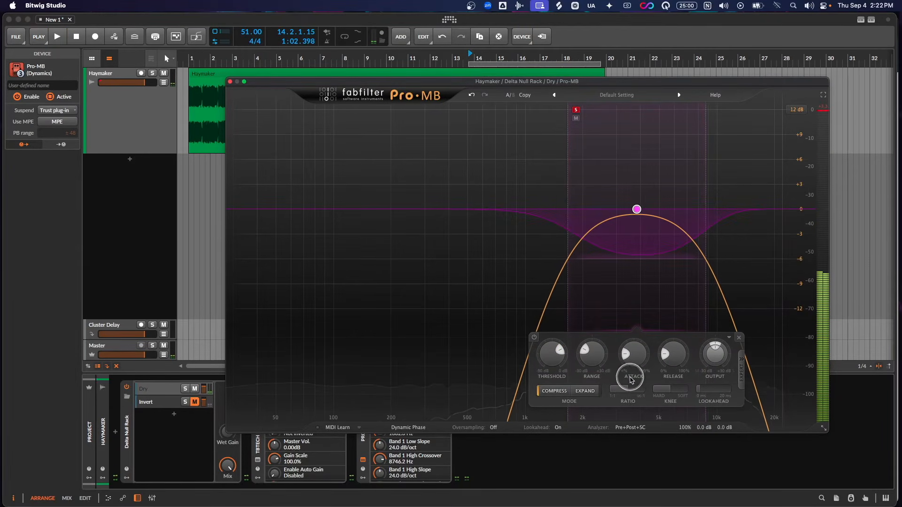
- Raise Band 1's attack slightly and listen to the soloed band while checking its threshold control
click(642, 360)
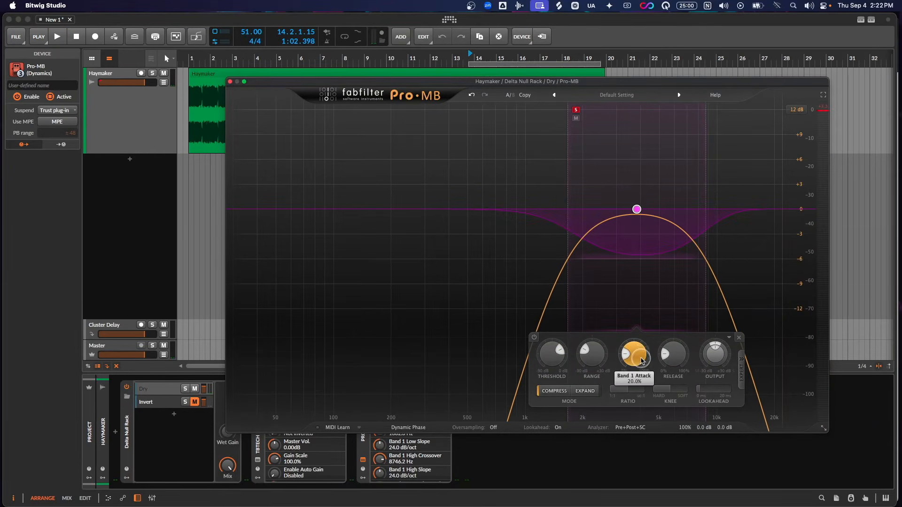
drag(642, 295, 643, 318)
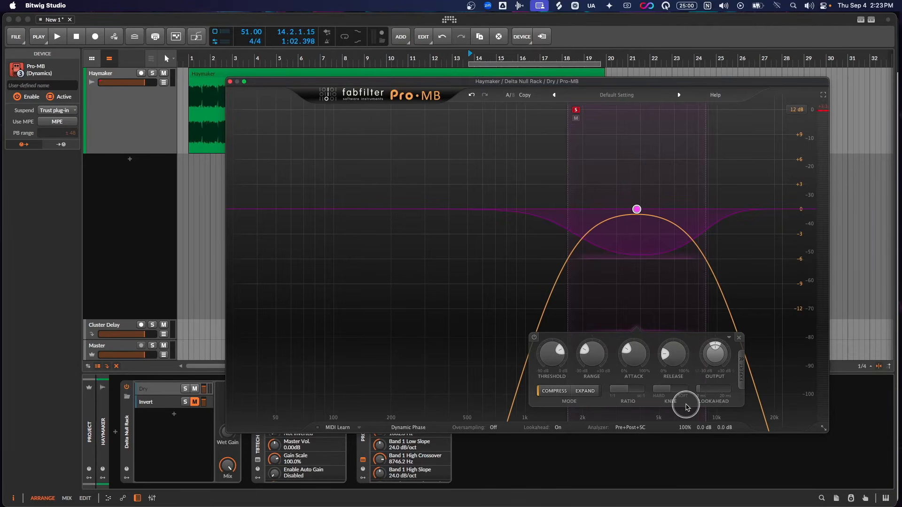
key(space)
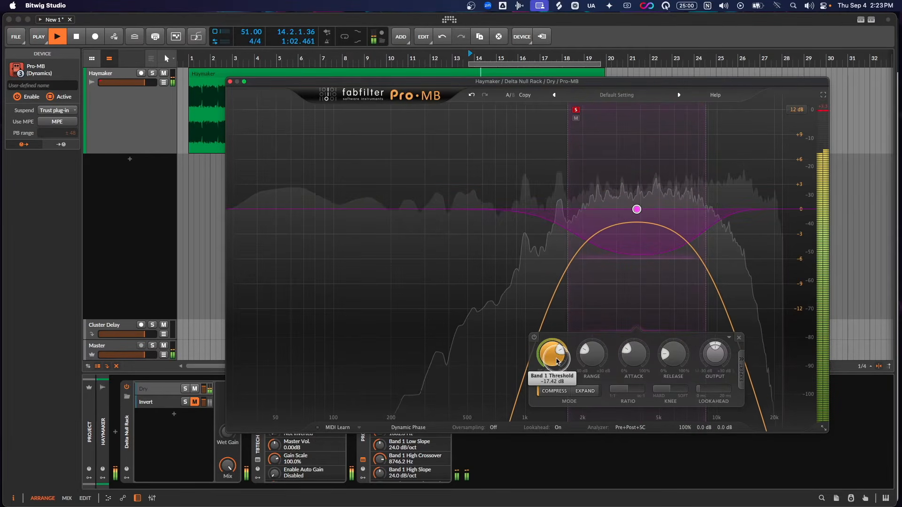
mouse_move(556, 361)
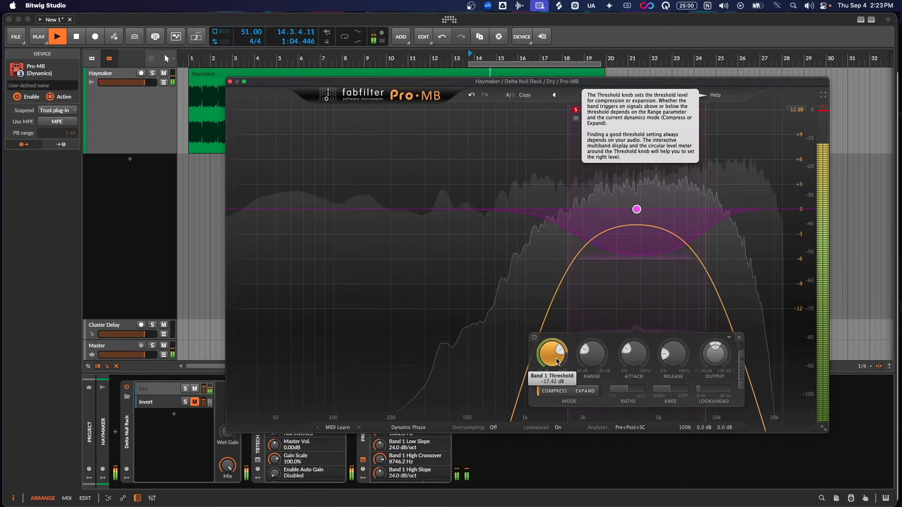
- Unmute the Invert layer, turn off Band 1's solo and play the difference signal
key(space)
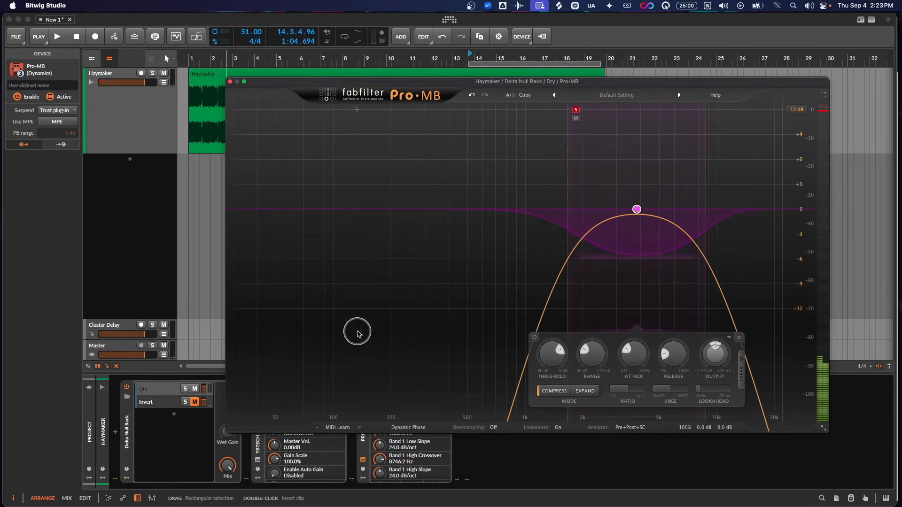
key(space)
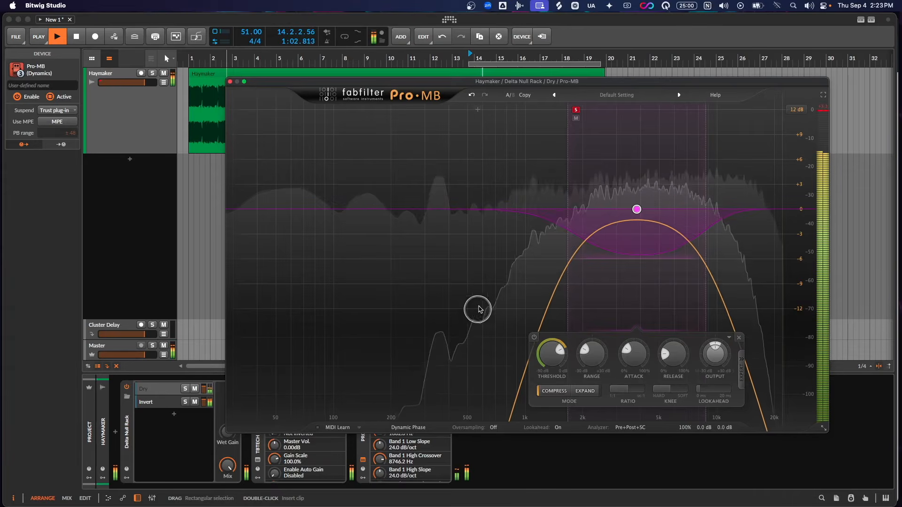
key(space)
click(576, 109)
key(space)
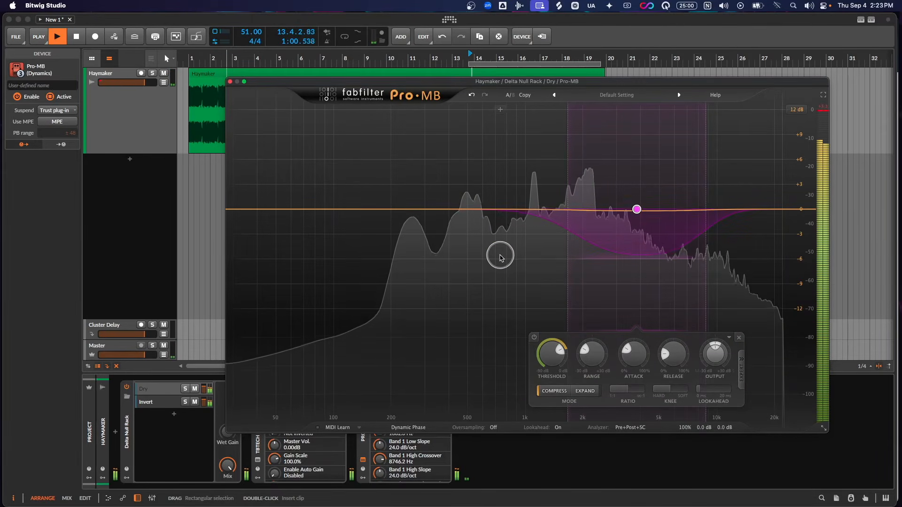
- Sweep Band 1's attack up towards its slowest setting and back to 53% while listening to the difference signal
drag(634, 354, 653, 270)
key(space)
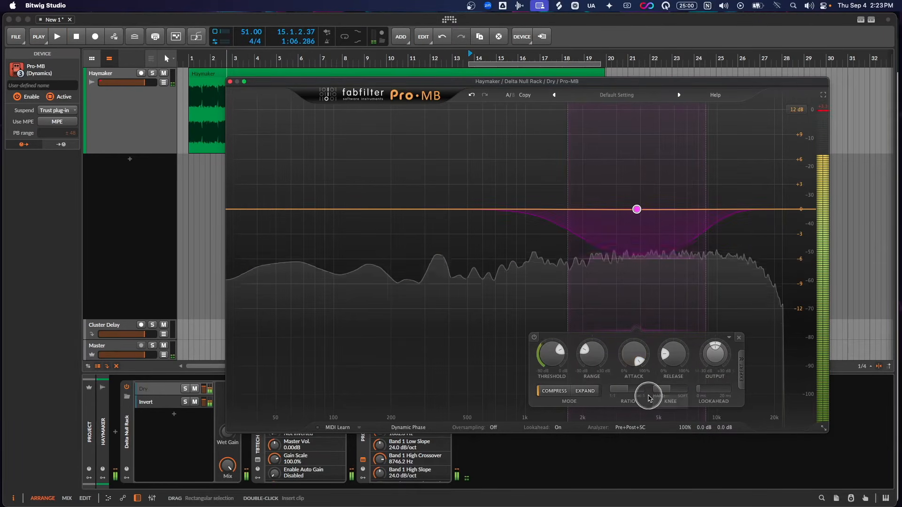
drag(637, 356, 636, 431)
key(space)
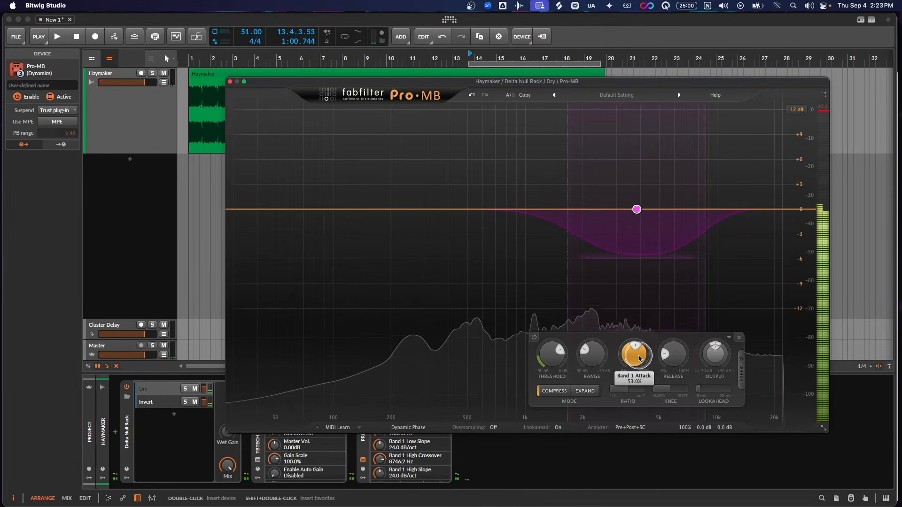
- Lower Band 1's attack to a faster setting and raise its release to about 45% during playback
mouse_move(639, 358)
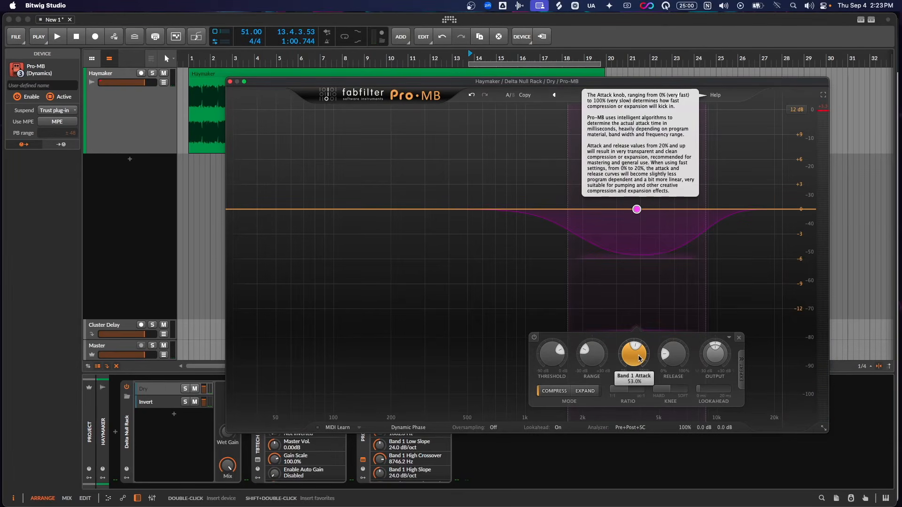
key(space)
drag(639, 358, 651, 412)
drag(675, 364, 675, 318)
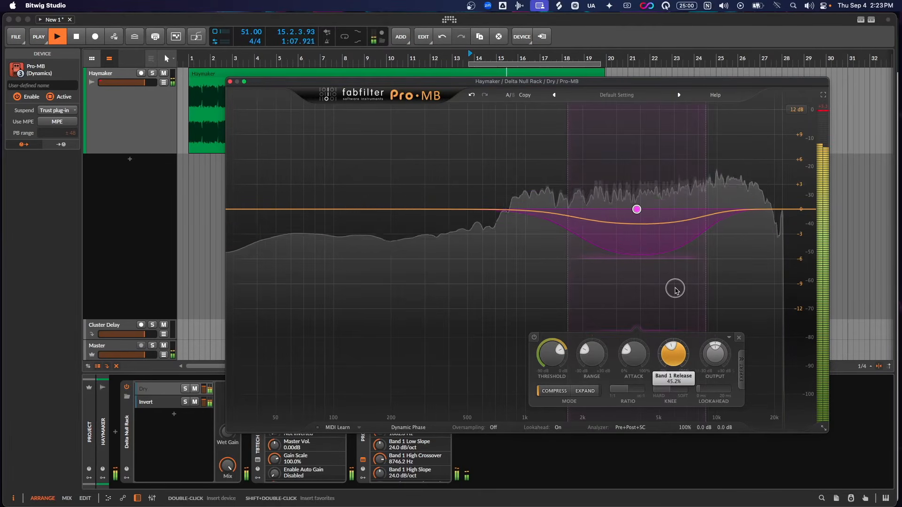
- Reduce Band 1's range, set its threshold to about -18.5 dB and its knee to hard, and listen with the Invert layer muted
drag(604, 342, 601, 339)
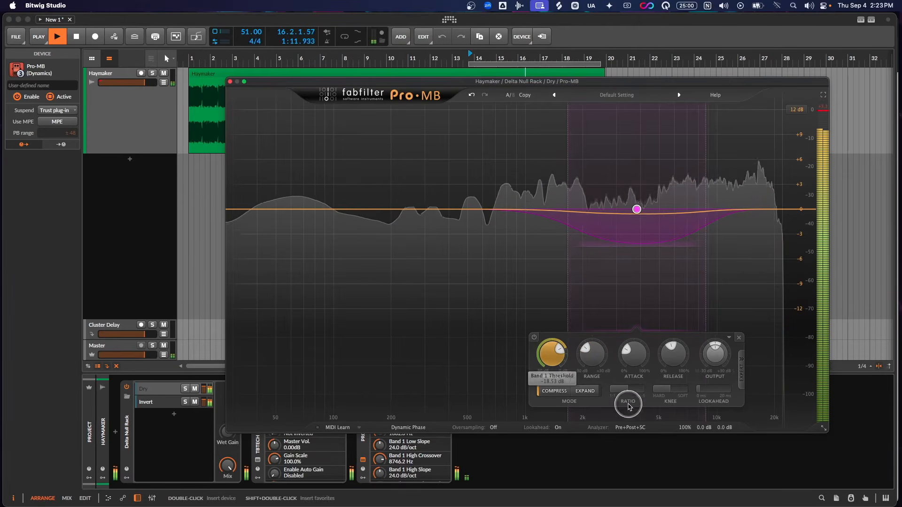
drag(666, 388, 611, 394)
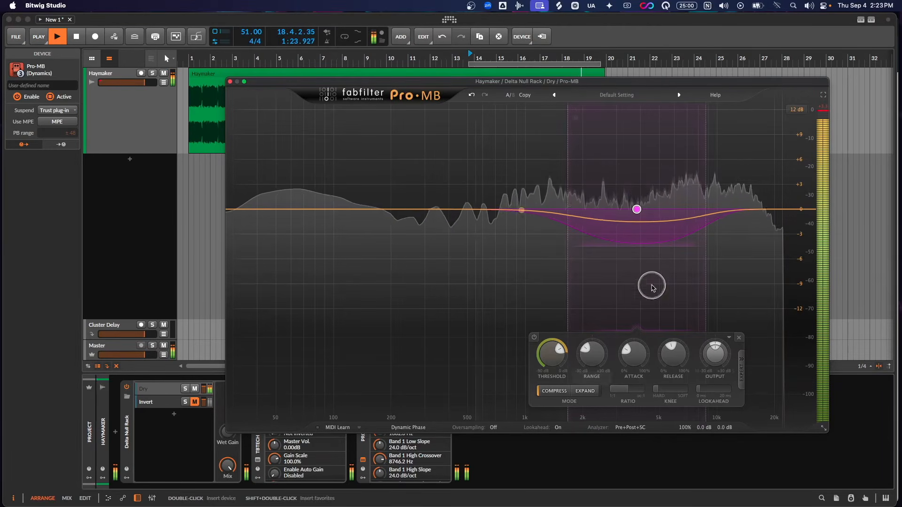
key(space)
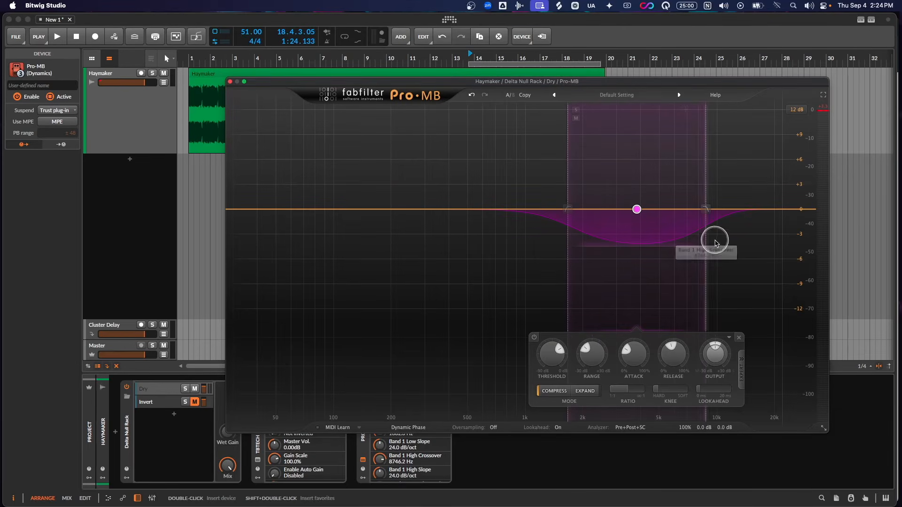
- Close the Pro-MB window and delete Pro-MB from the Dry layer
click(230, 81)
right_click(361, 419)
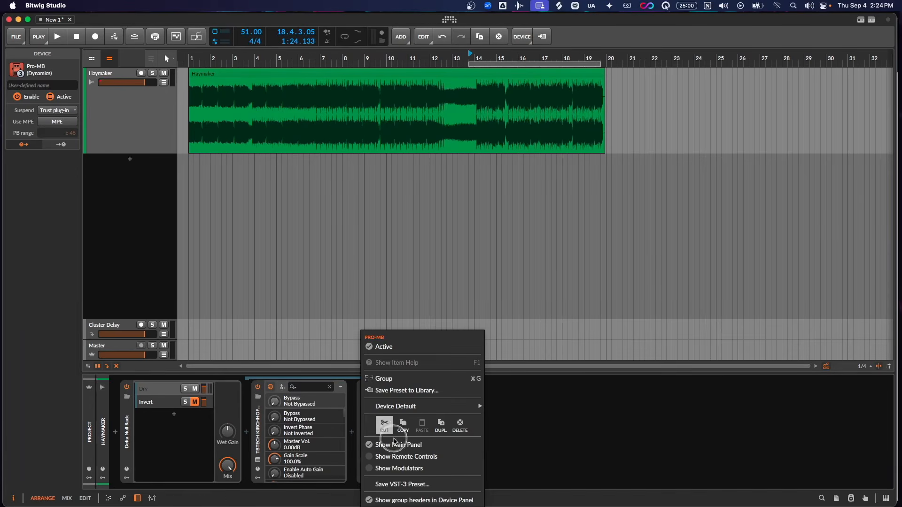
click(463, 426)
- Insert the Saturn 2 distortion after the Kirchhoff EQ in the Dry layer, then resize and reposition its window
click(353, 432)
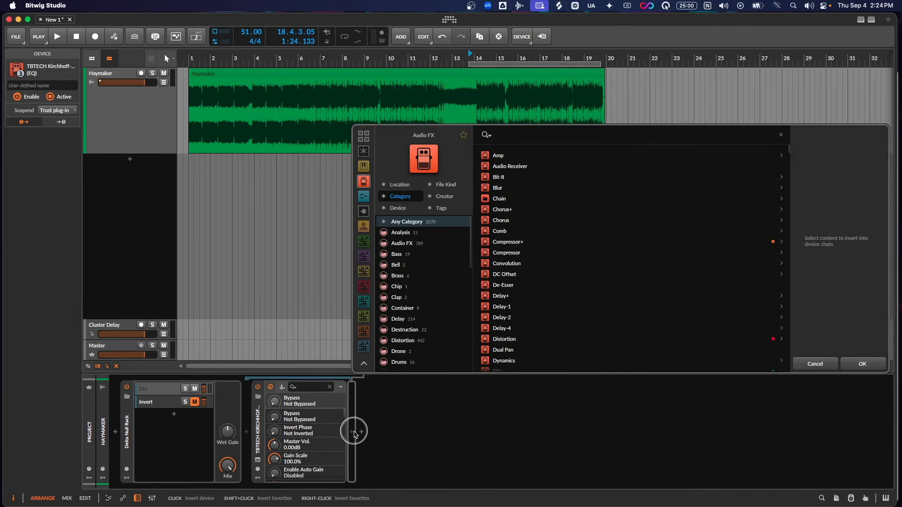
text(satur)
double_click(509, 177)
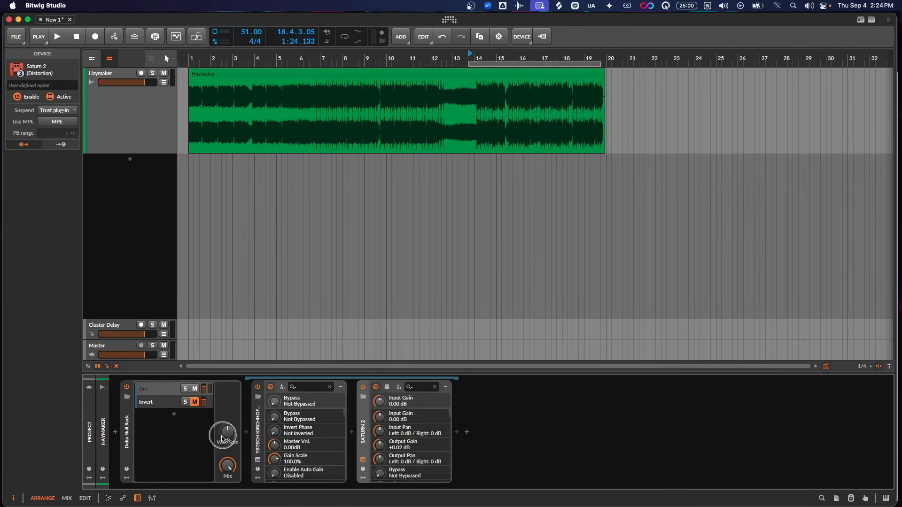
drag(635, 417, 791, 442)
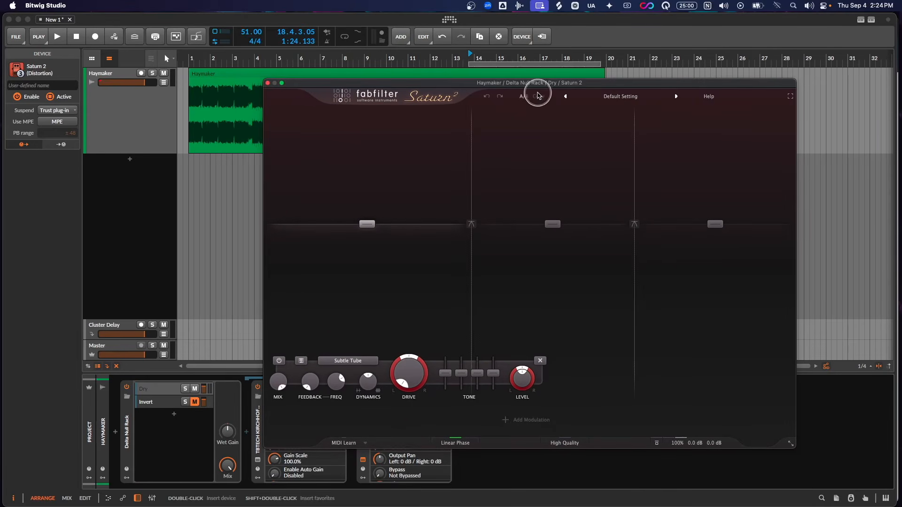
drag(539, 80, 555, 64)
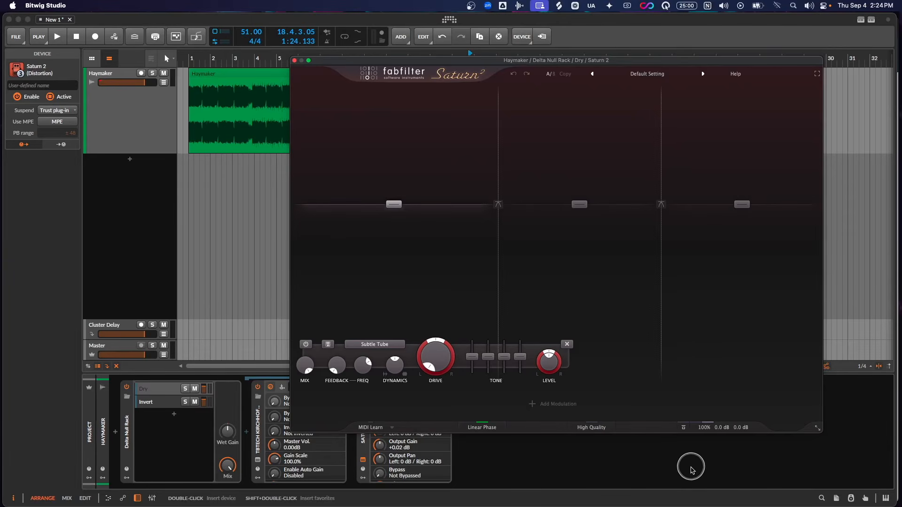
- Play the track through Saturn 2 and trim the plug-in's output gain to about -0.01 dB
key(space)
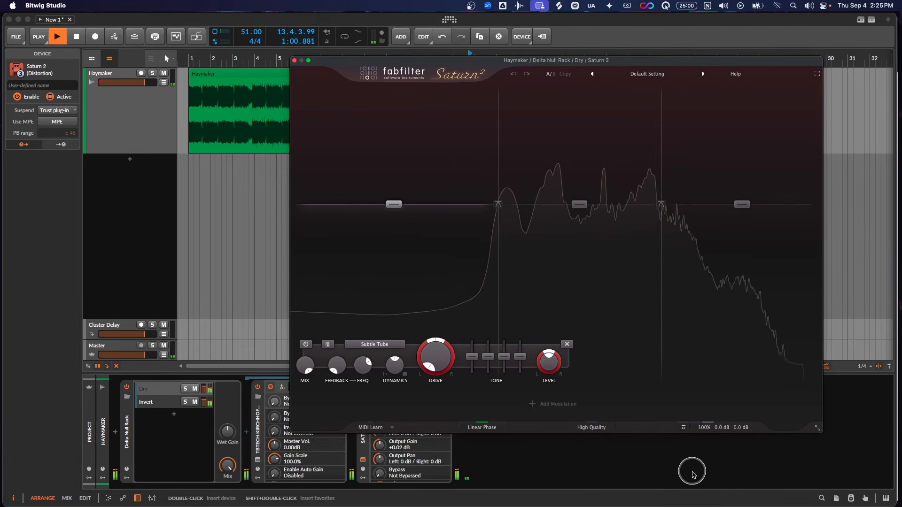
mouse_move(719, 425)
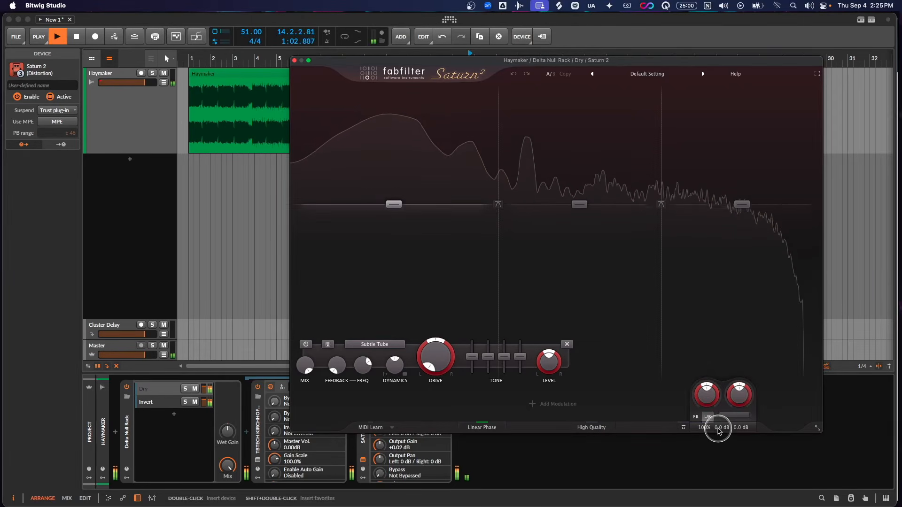
drag(741, 402, 751, 401)
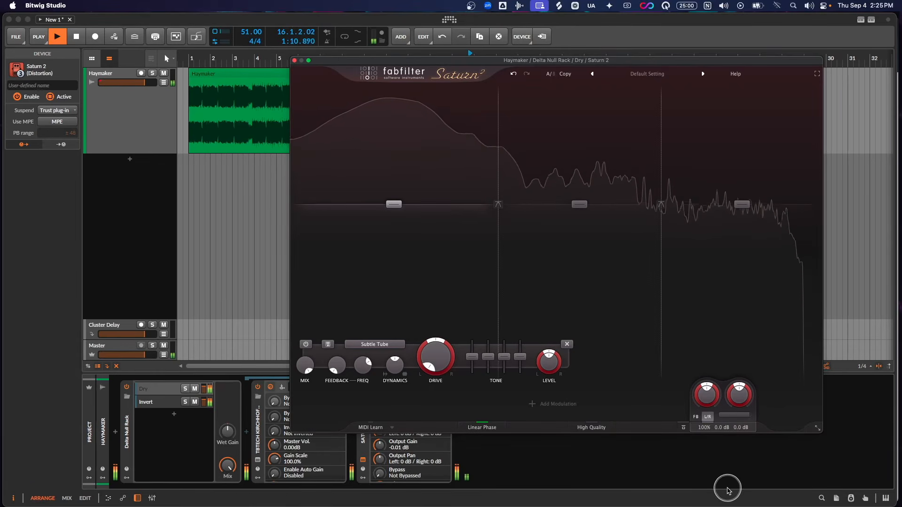
key(space)
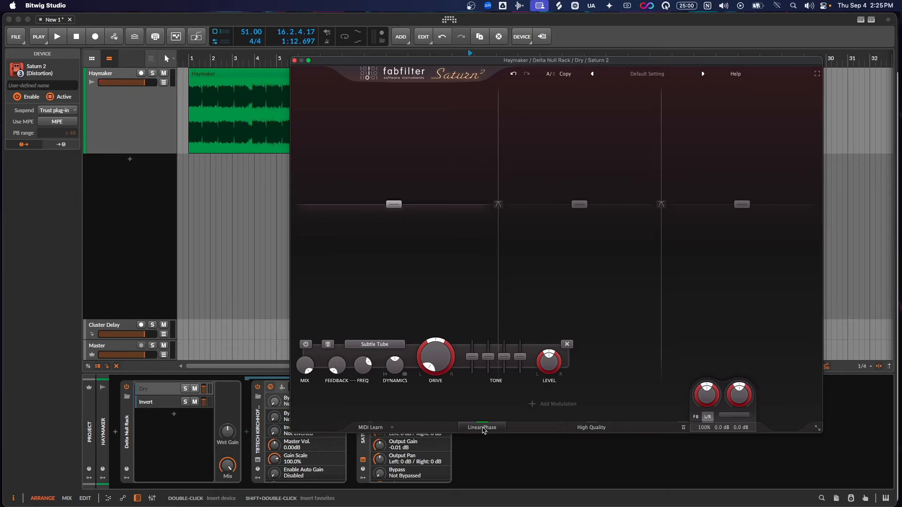
- Turn off Saturn 2's Linear Phase during playback, lower the Band 1 crossover and sweep the Band 2 crossover down and up to a higher frequency
key(space)
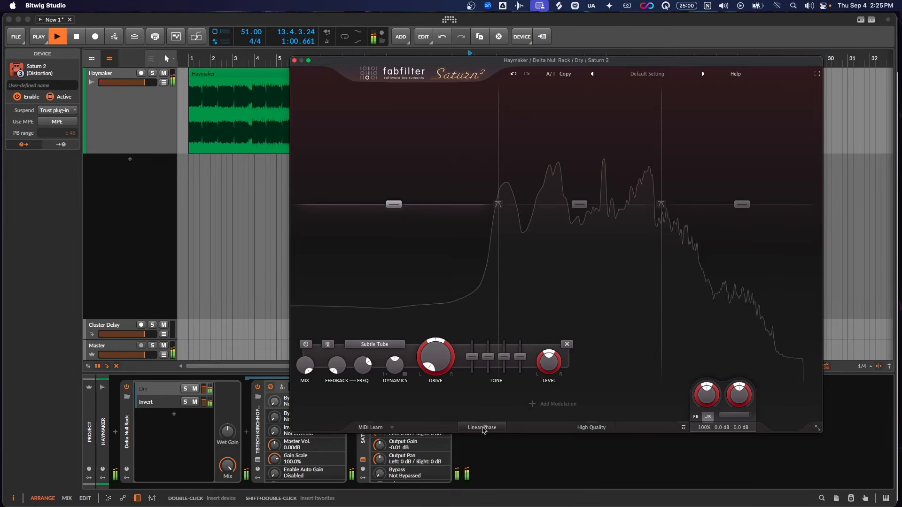
click(485, 427)
drag(494, 202, 472, 179)
drag(661, 153, 577, 162)
drag(577, 161, 711, 155)
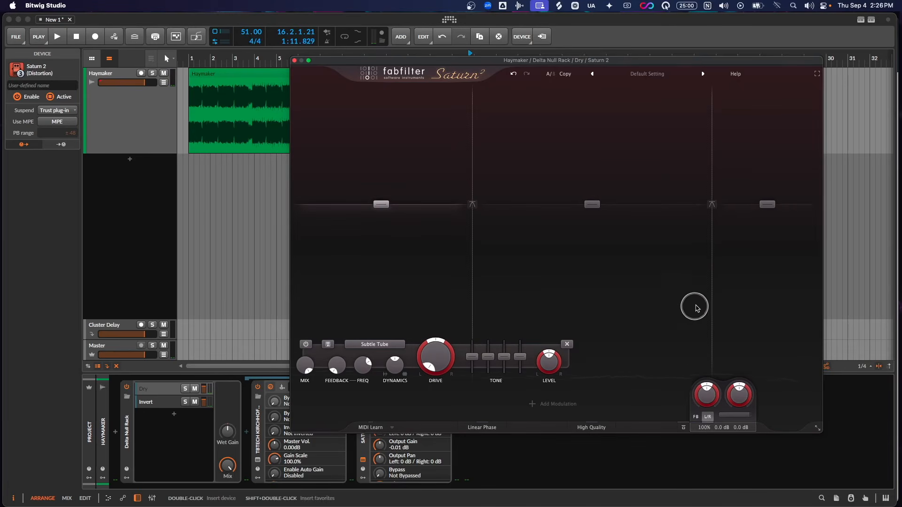
- Lower Saturn 2's Band 2 crossover frequency and nudge the Band 1 crossover to slightly above 155 Hz
drag(712, 178, 673, 188)
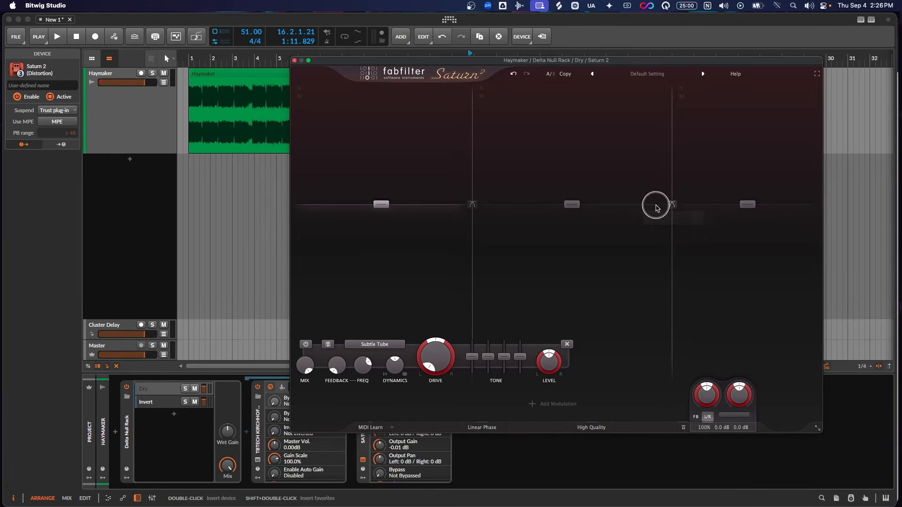
mouse_move(657, 201)
mouse_down()
mouse_move(693, 198)
mouse_move(683, 213)
mouse_move(656, 217)
mouse_up()
mouse_move(455, 201)
mouse_down()
mouse_move(491, 203)
mouse_move(495, 219)
mouse_move(470, 233)
mouse_up()
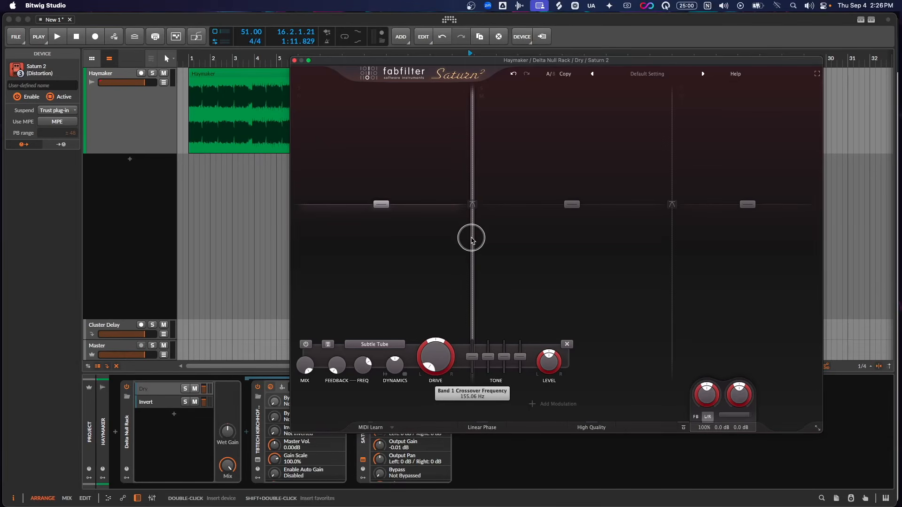
mouse_move(471, 243)
mouse_down()
mouse_move(483, 243)
mouse_move(475, 243)
mouse_up()
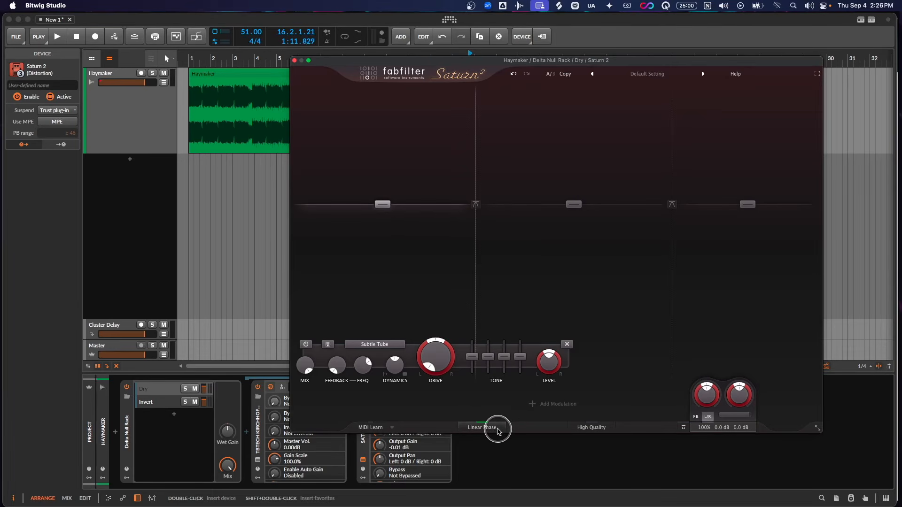
- Play the track, turn Saturn 2's Linear Phase back on while listening, and stop playback
key(space)
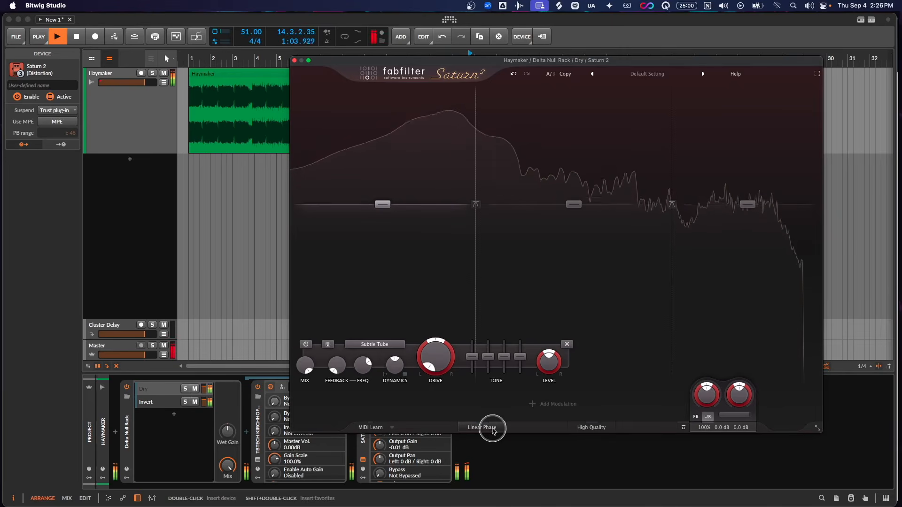
click(493, 430)
key(space)
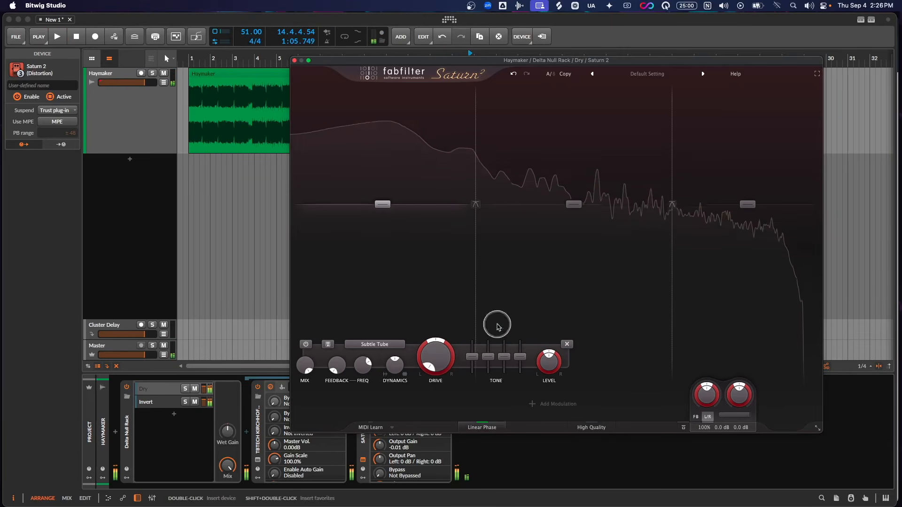
- Shift Saturn 2's Band 1 crossover slightly lower and raise it to about 247.5 Hz
mouse_move(475, 224)
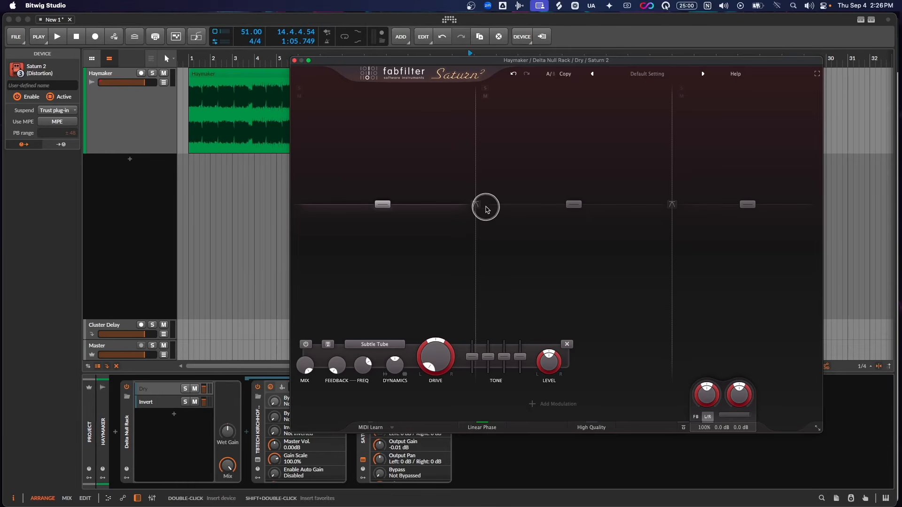
mouse_move(475, 173)
mouse_down()
mouse_move(464, 178)
mouse_move(472, 182)
mouse_up()
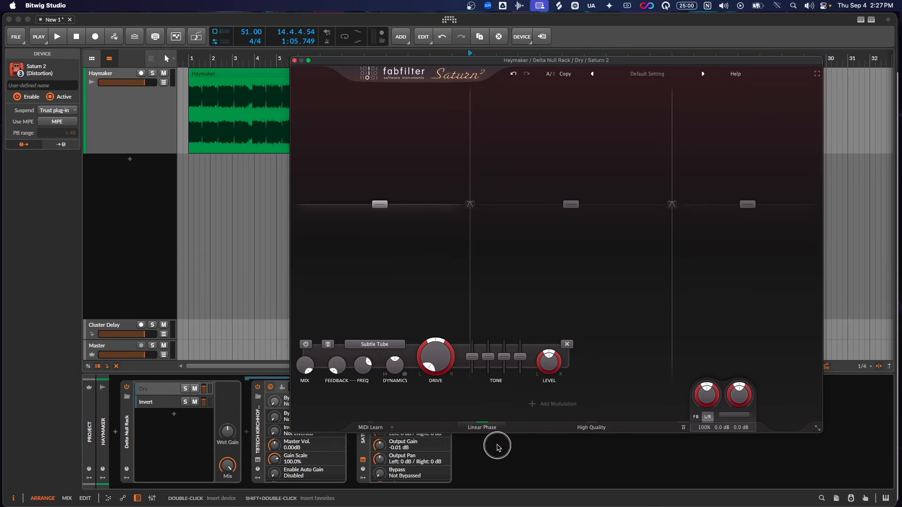
drag(472, 146, 504, 148)
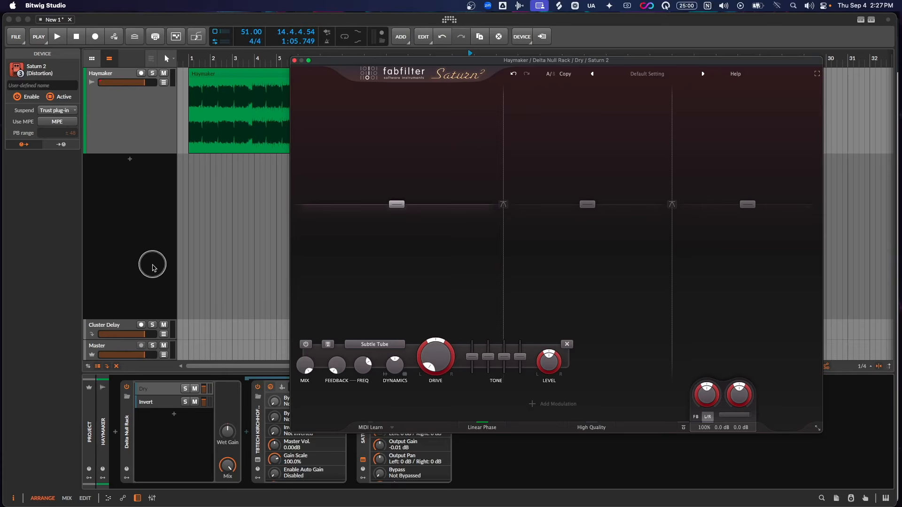
- Close the Saturn 2 window and delete Saturn 2 and the whole Delta Null Rack from the Haymaker track
click(294, 61)
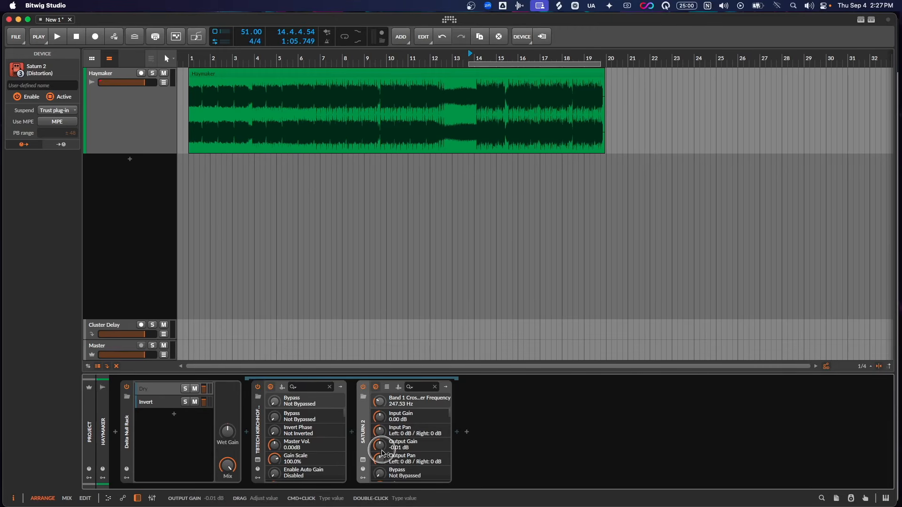
key(Delete)
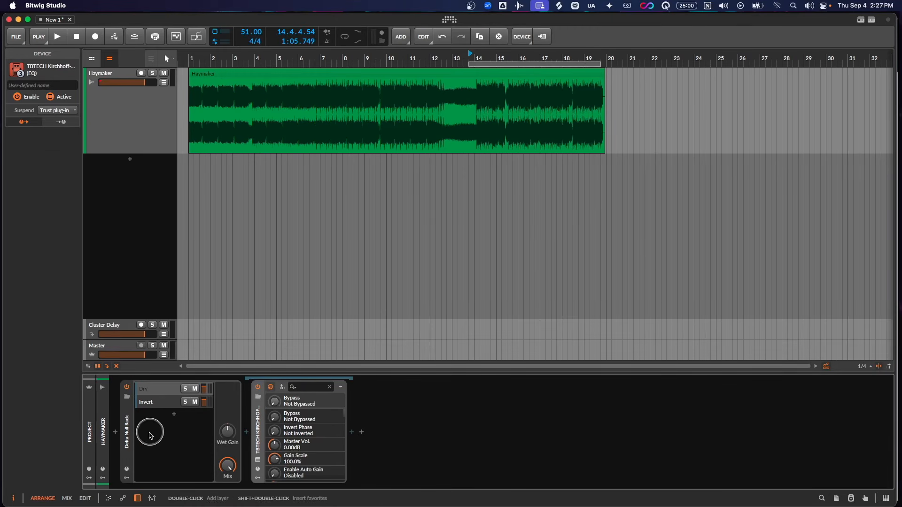
click(129, 440)
key(Delete)
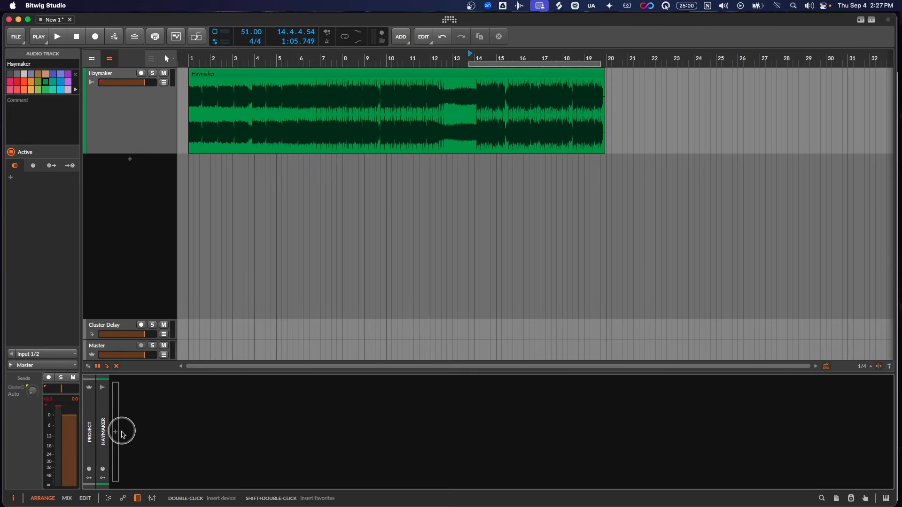
- Insert an FX Layer container into the empty device chain of the Haymaker track
click(116, 432)
text(fx)
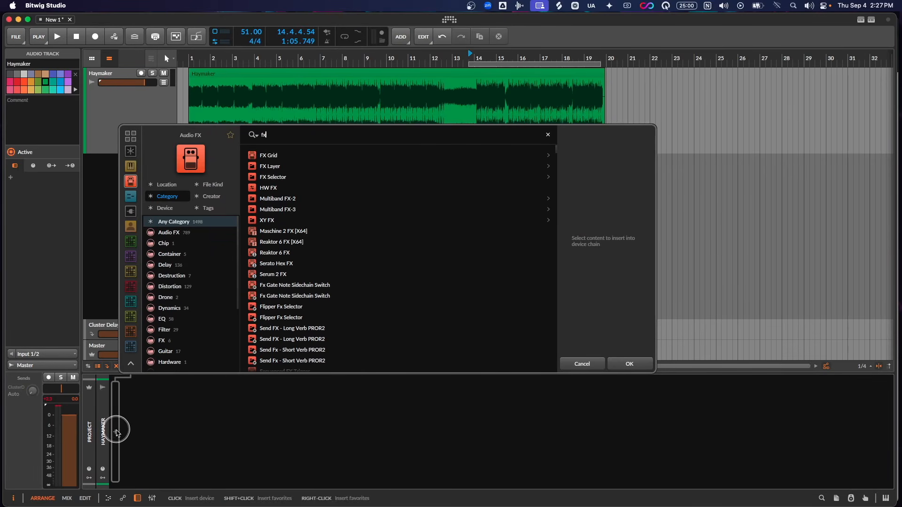
double_click(281, 168)
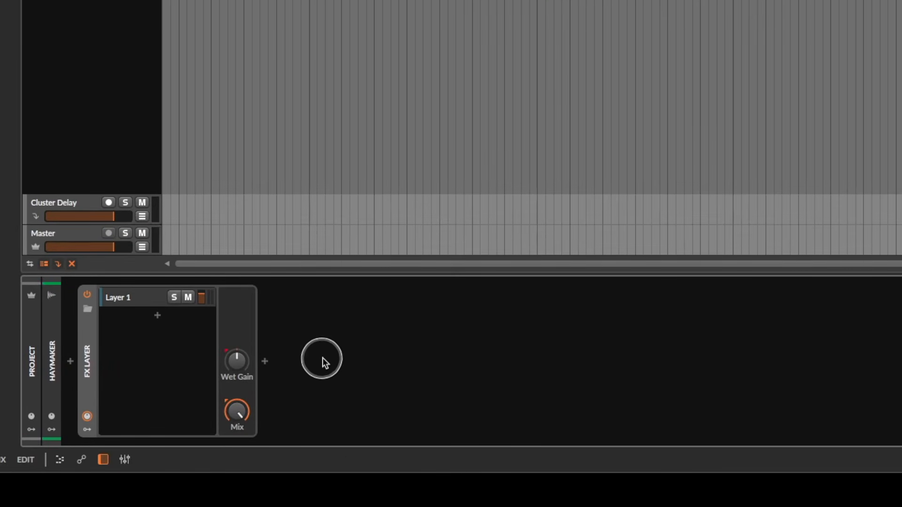
mouse_move(393, 350)
mouse_down()
mouse_move(423, 373)
mouse_move(540, 356)
mouse_up()
drag(526, 339, 585, 369)
mouse_move(625, 337)
mouse_down()
mouse_move(626, 352)
mouse_move(652, 345)
mouse_move(626, 337)
mouse_up()
drag(724, 350, 777, 342)
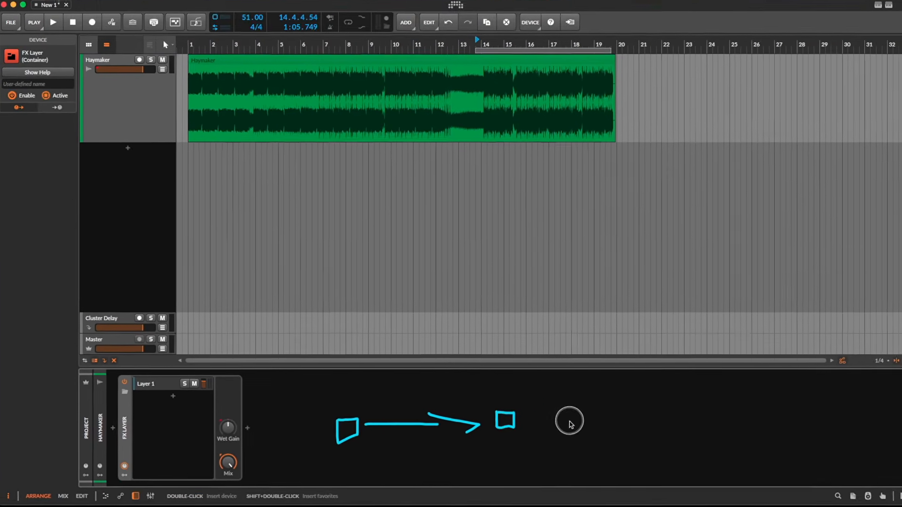
drag(628, 412, 635, 427)
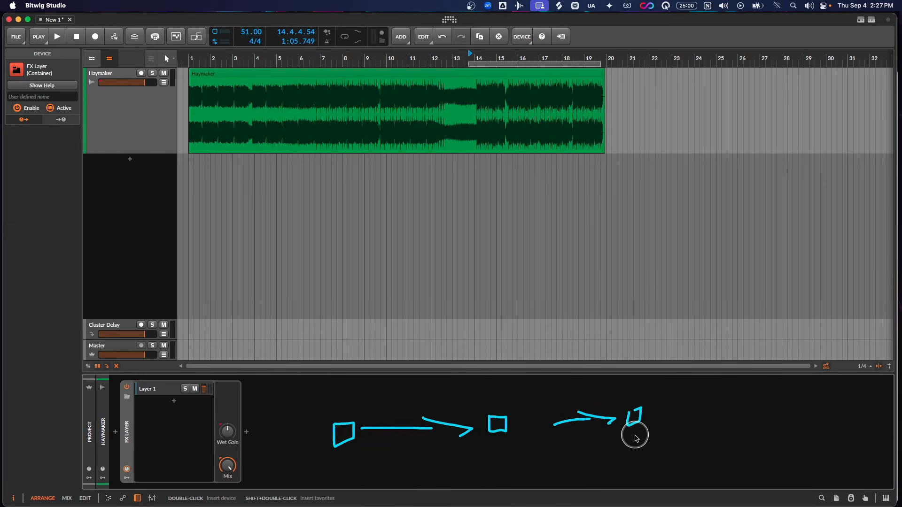
key(Escape)
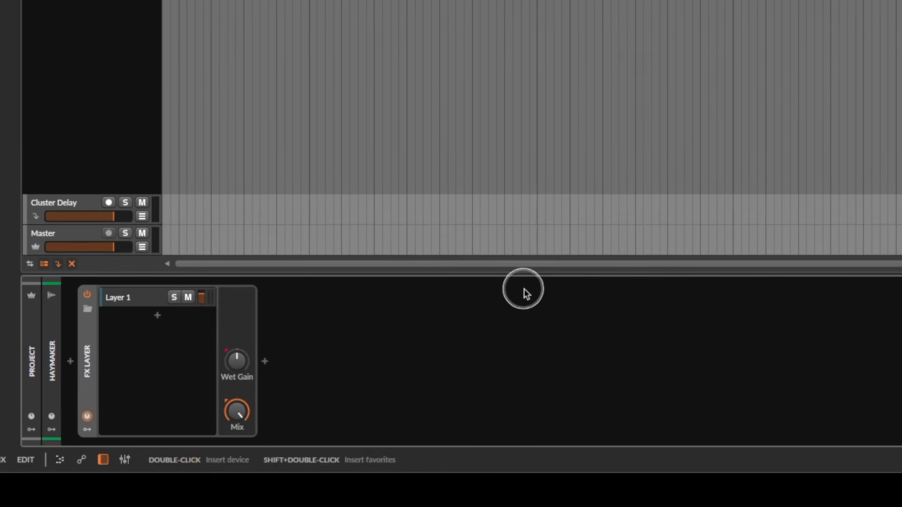
mouse_move(517, 305)
mouse_down()
mouse_move(517, 329)
mouse_move(573, 375)
mouse_up()
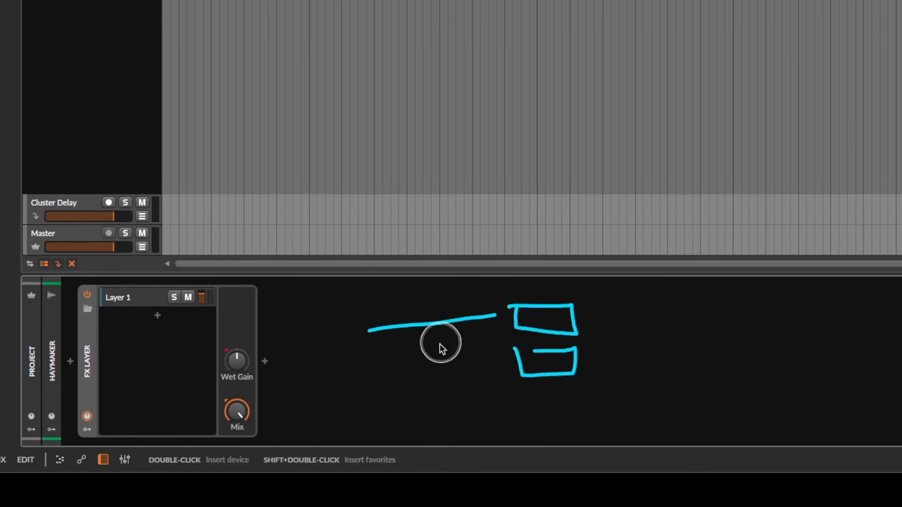
drag(426, 366, 513, 358)
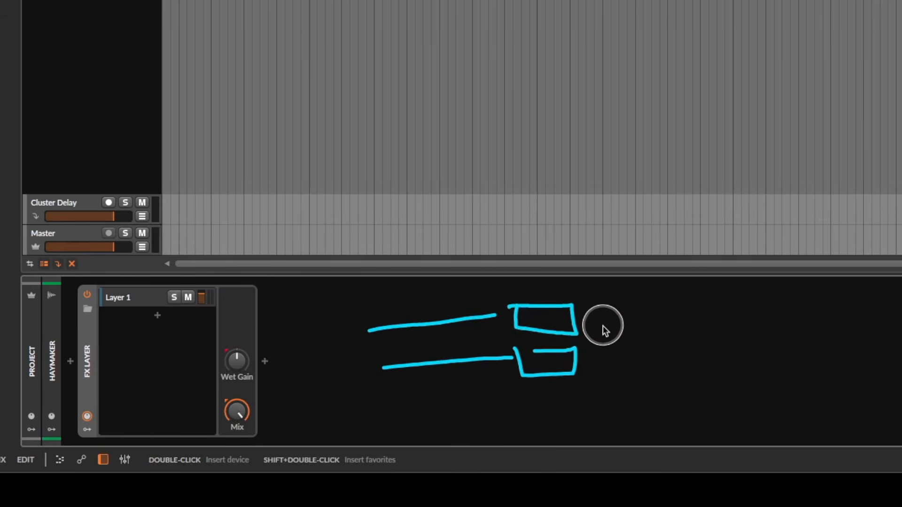
drag(603, 325, 700, 324)
drag(621, 353, 690, 353)
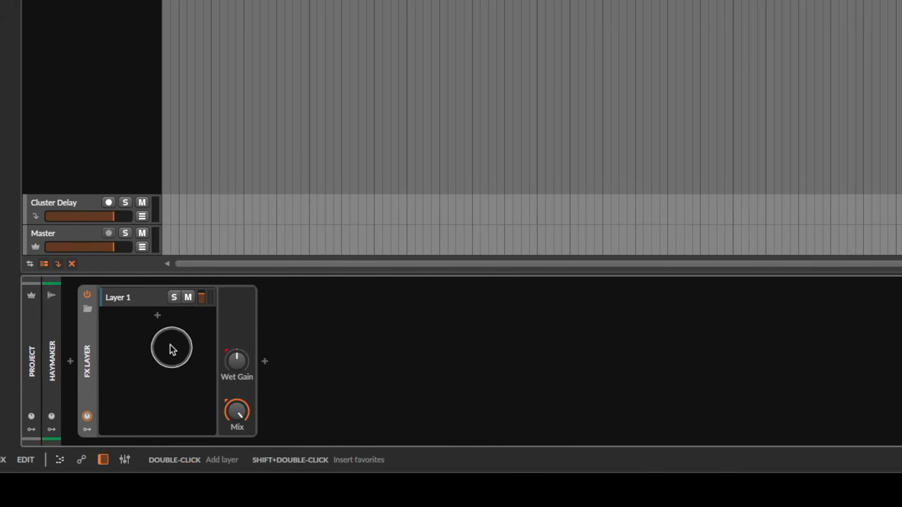
- Insert the TBTECH Kirchhoff-EQ into Layer 1 of the FX Layer
click(126, 303)
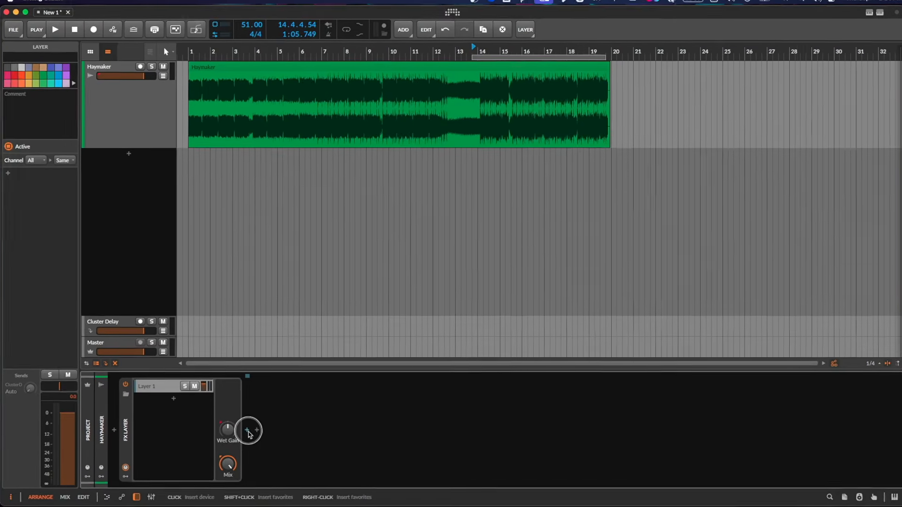
click(247, 433)
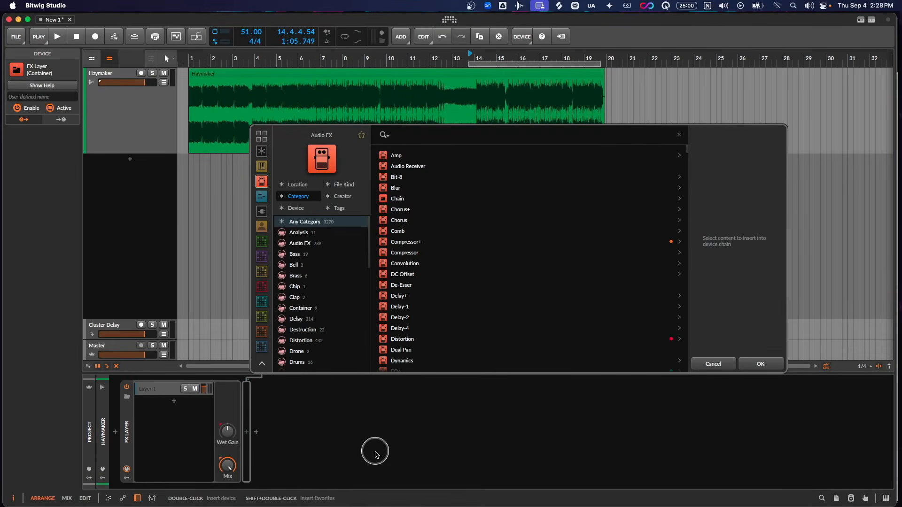
text(t)
key(BackSpace)
text(kirch)
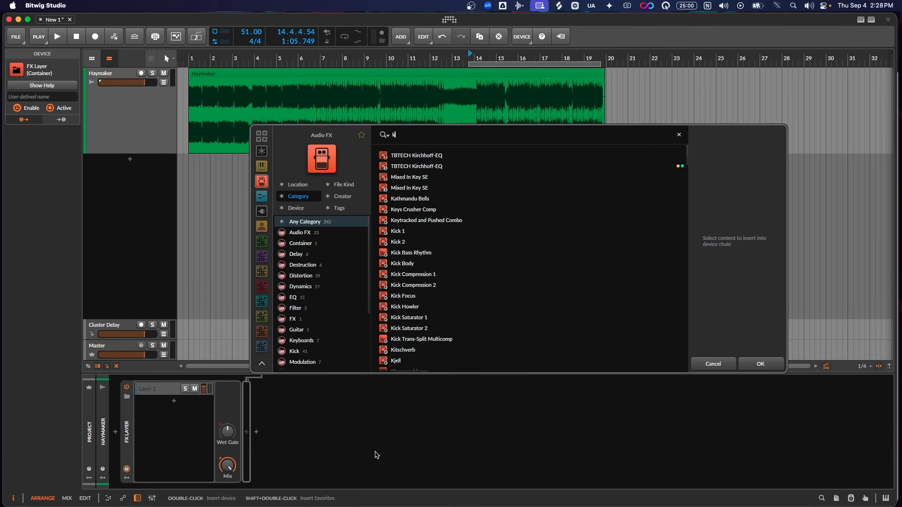
double_click(428, 165)
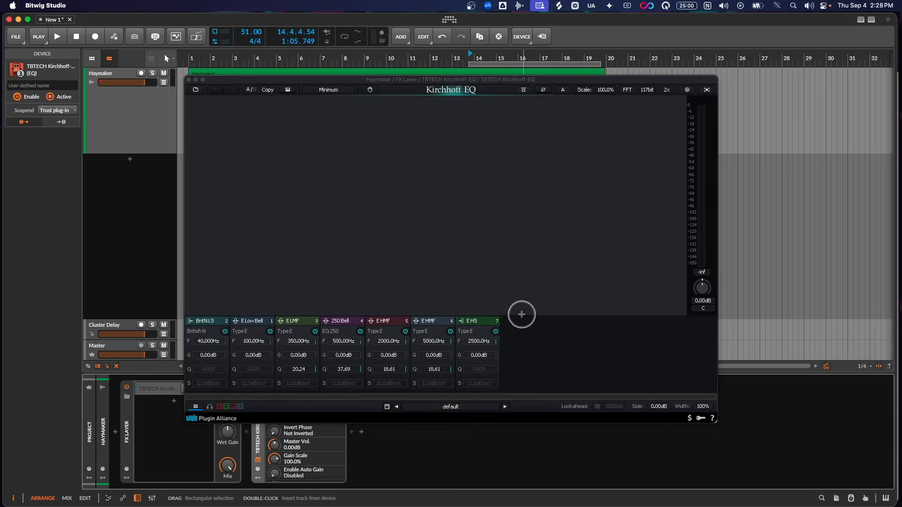
- Toggle the Kirchhoff EQ's phase invert on and off, leaving the phase not inverted
click(544, 90)
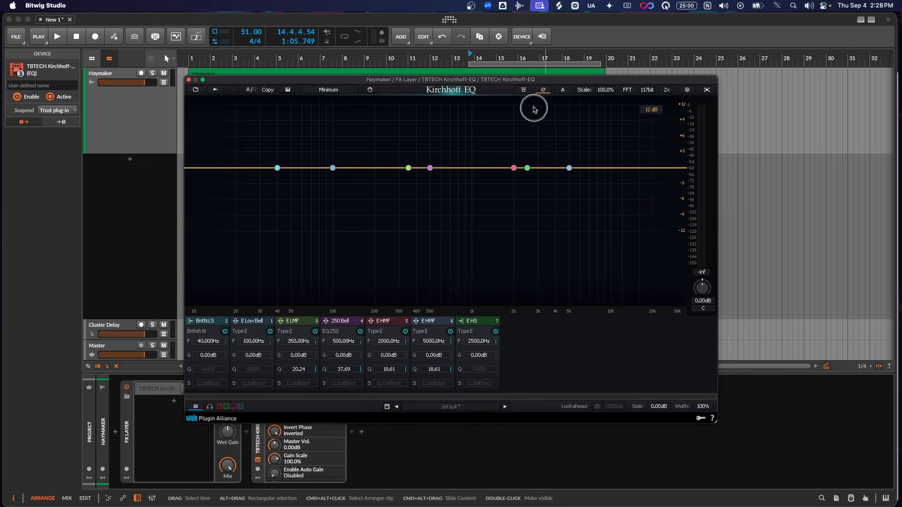
click(543, 89)
click(543, 89)
click(544, 89)
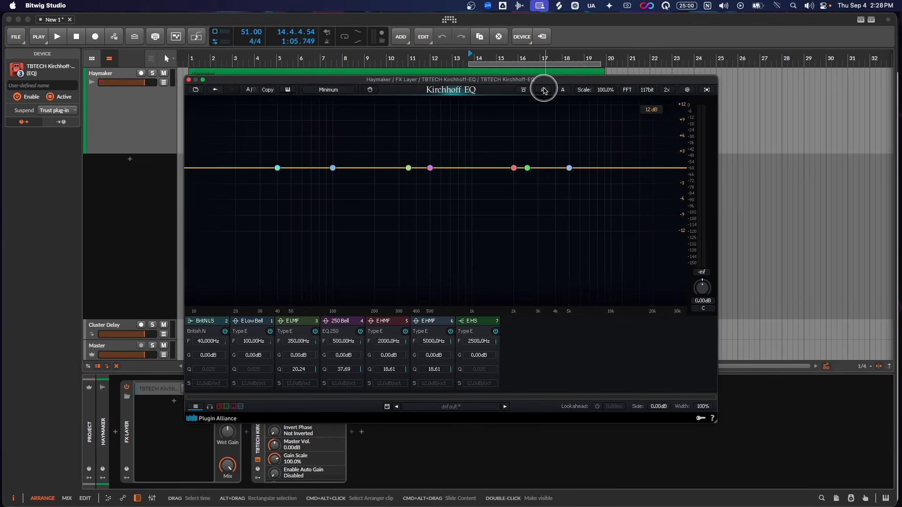
- Close the EQ window, duplicate the Kirchhoff EQ layer, and turn on phase invert in the duplicate layer's EQ
click(188, 80)
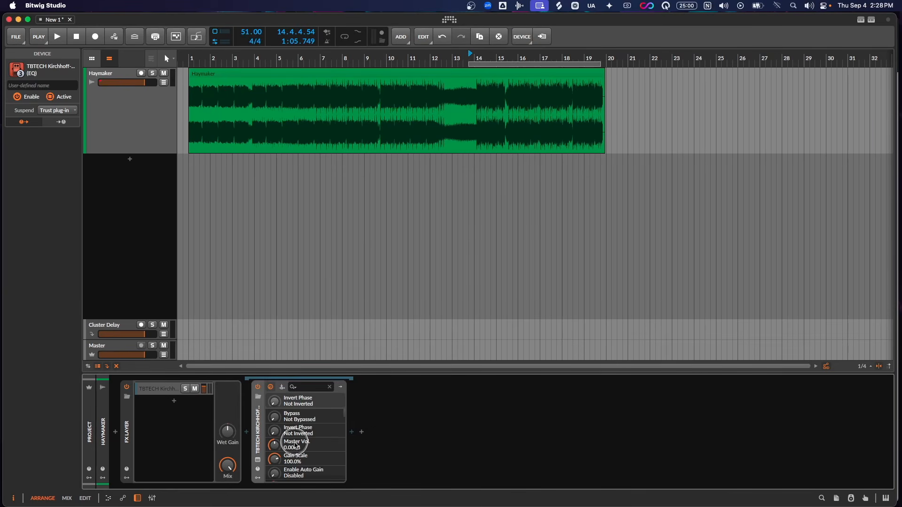
click(159, 389)
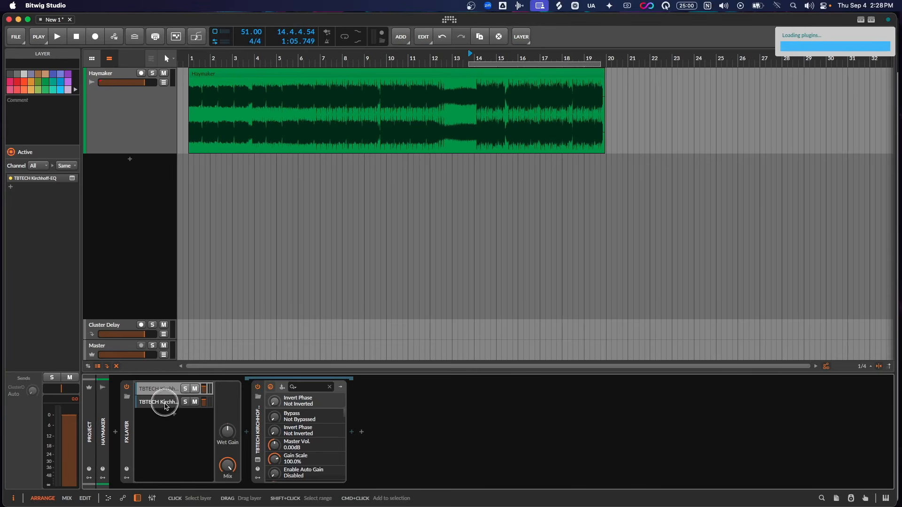
click(165, 403)
click(258, 470)
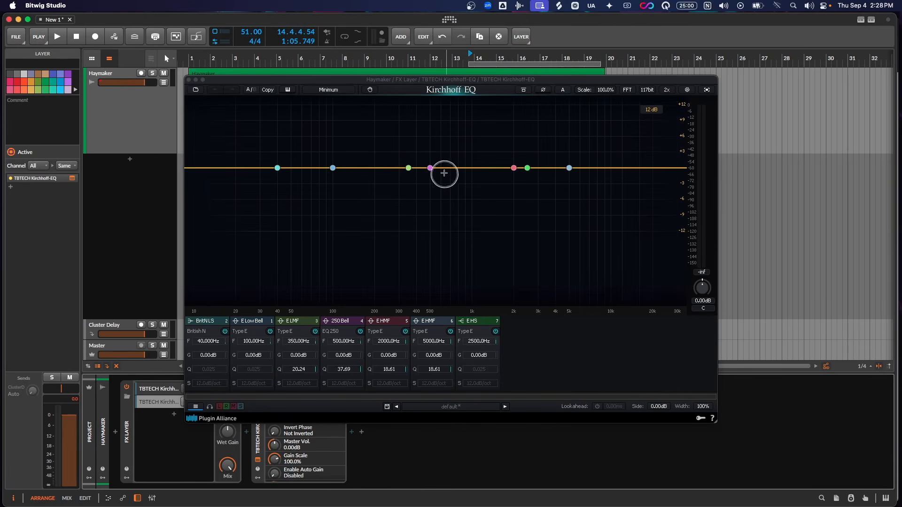
click(541, 90)
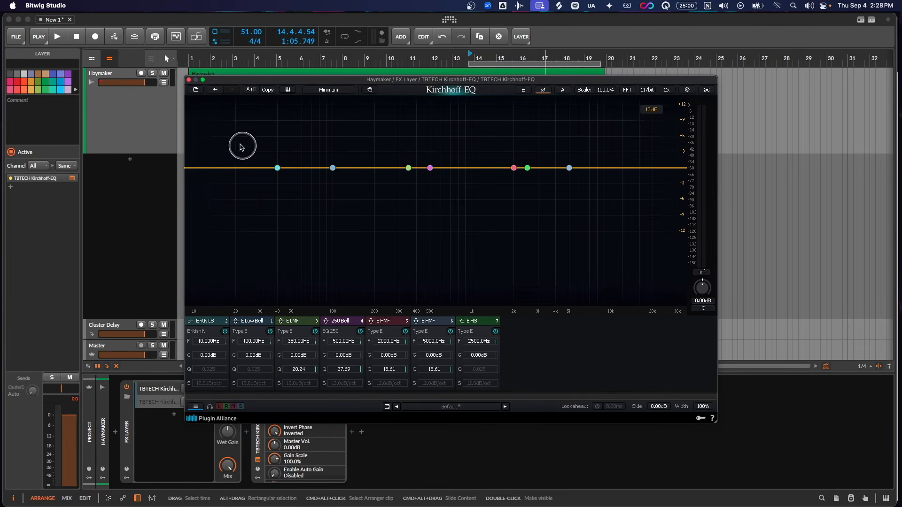
click(189, 79)
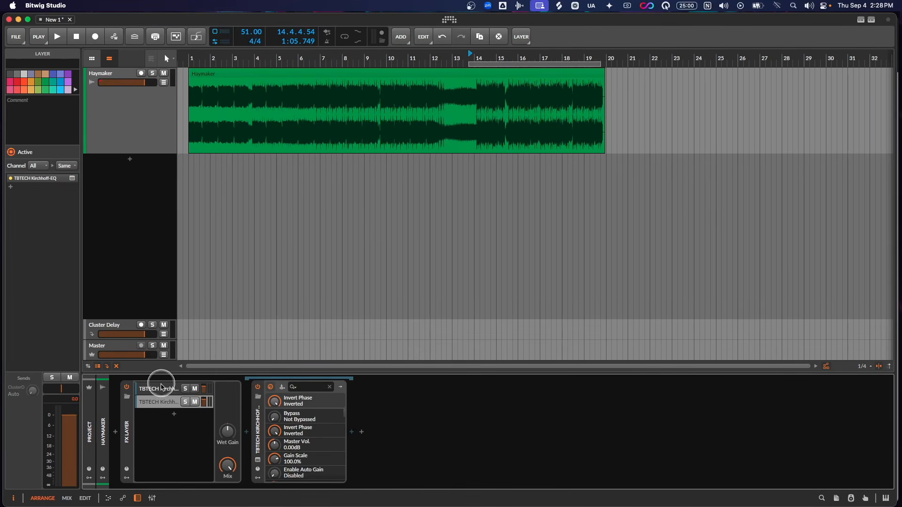
- Rename the non-inverted Kirchhoff EQ layer to Dry and the phase-inverted layer to Inverted
key(super+r)
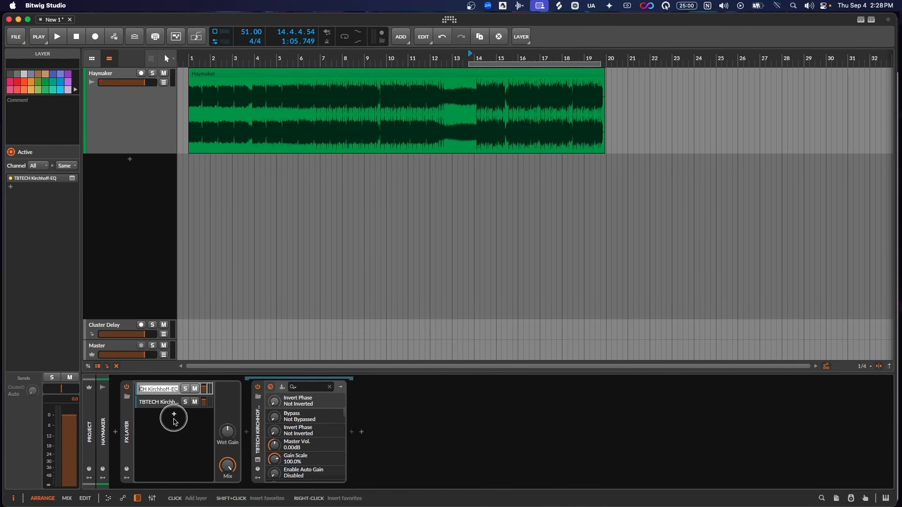
text(Dry)
key(Return)
click(164, 402)
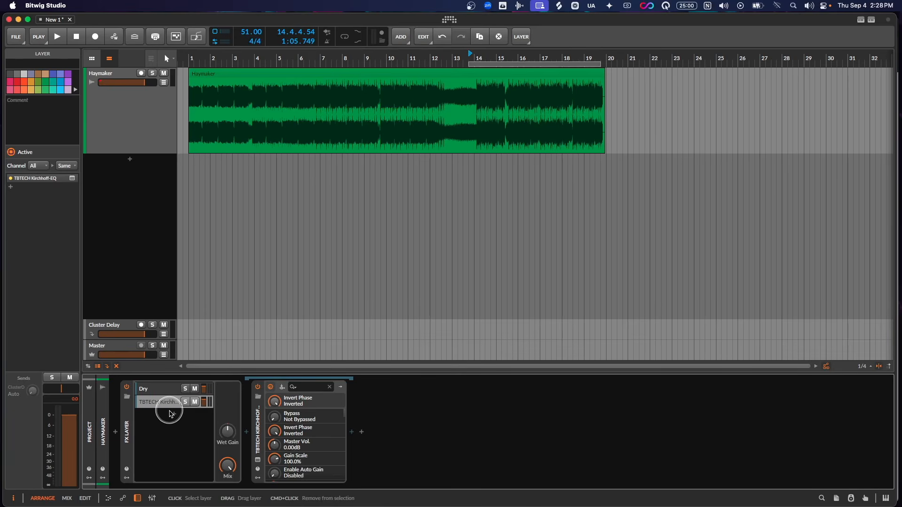
key(super+r)
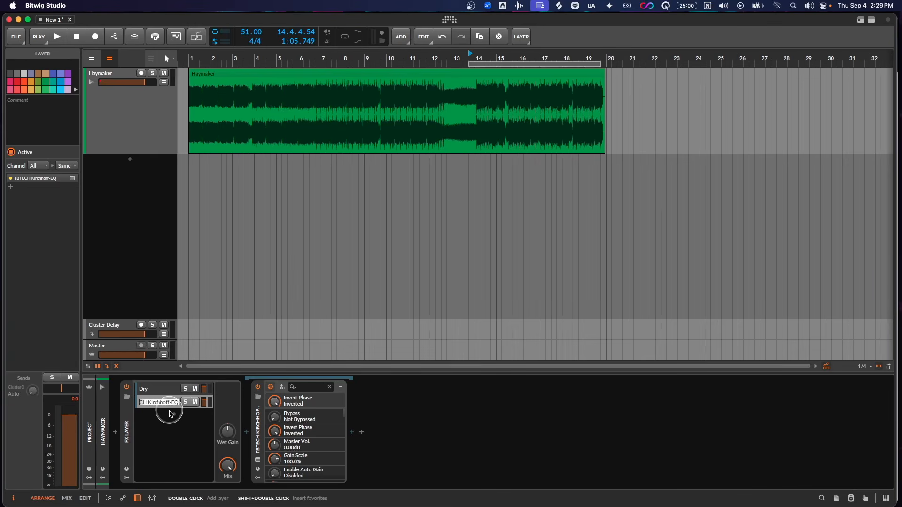
text(Inverted)
key(Return)
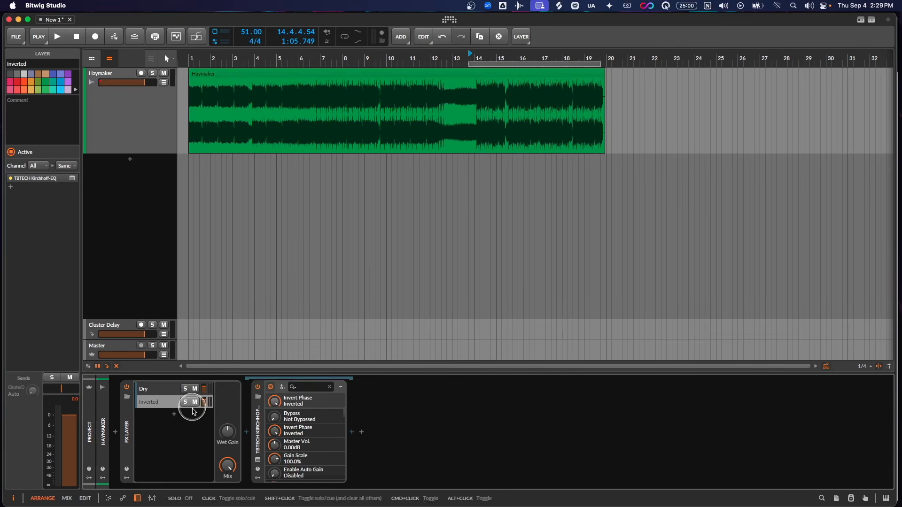
- Play the Haymaker track with the Inverted layer active and with it muted to compare, leaving the layer unmuted
key(space)
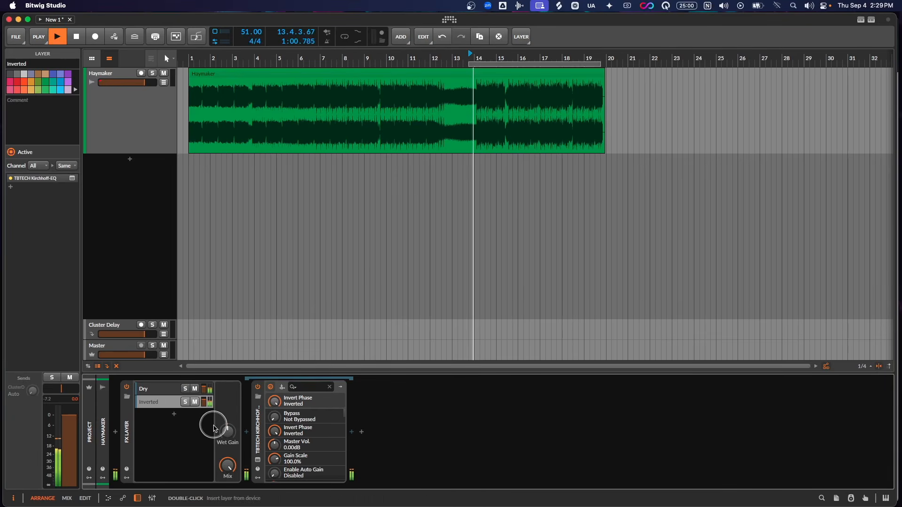
key(space)
click(195, 402)
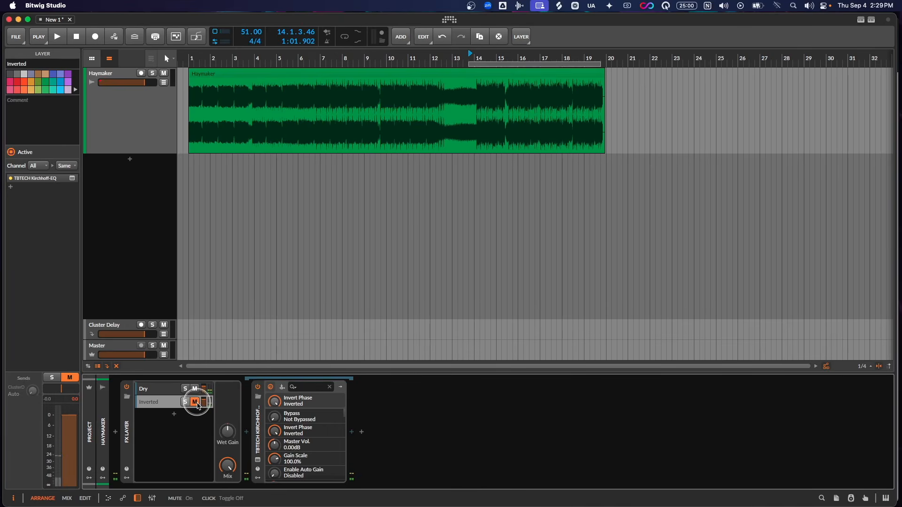
key(space)
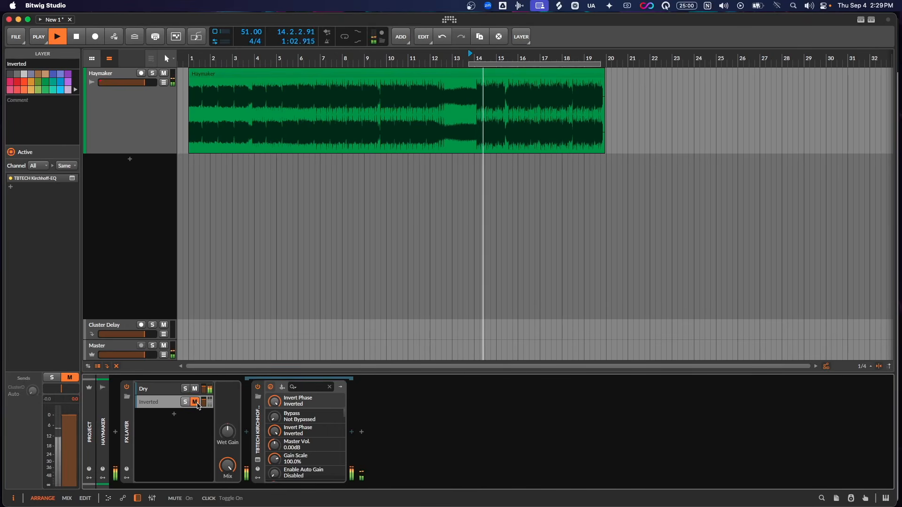
key(space)
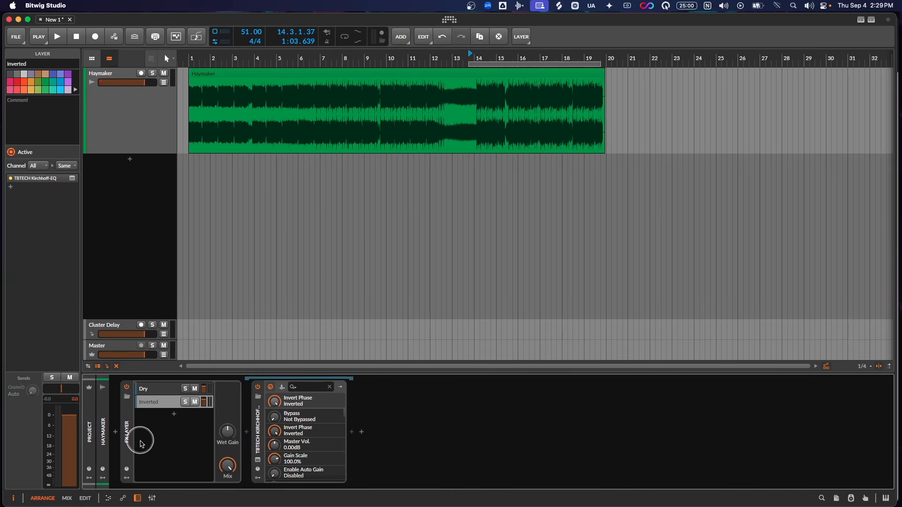
right_click(126, 431)
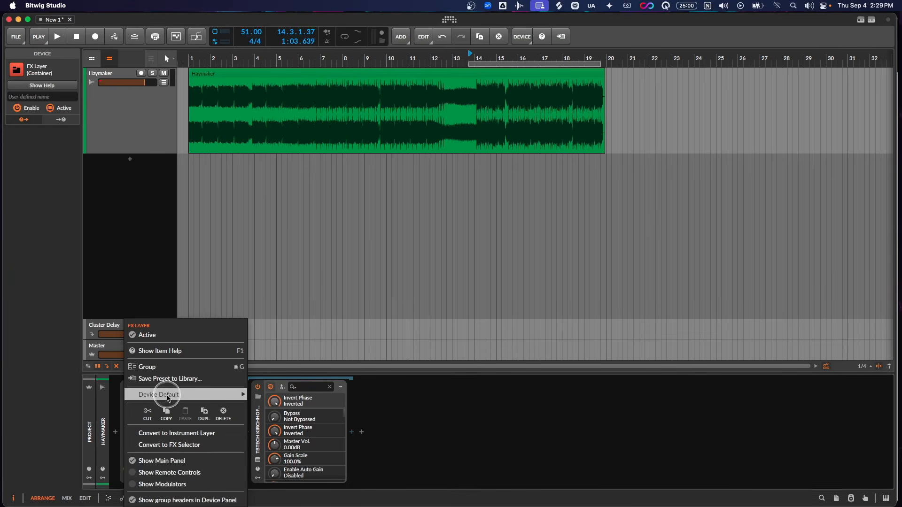
click(171, 378)
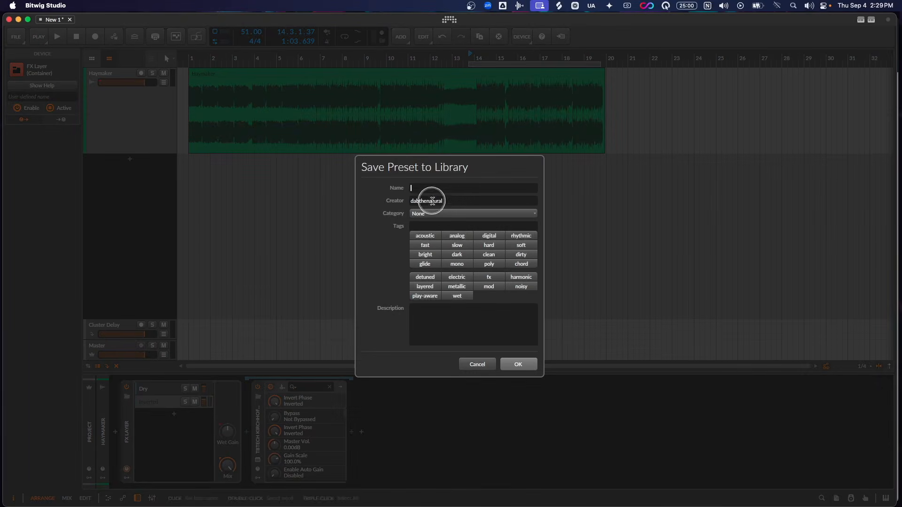
click(478, 366)
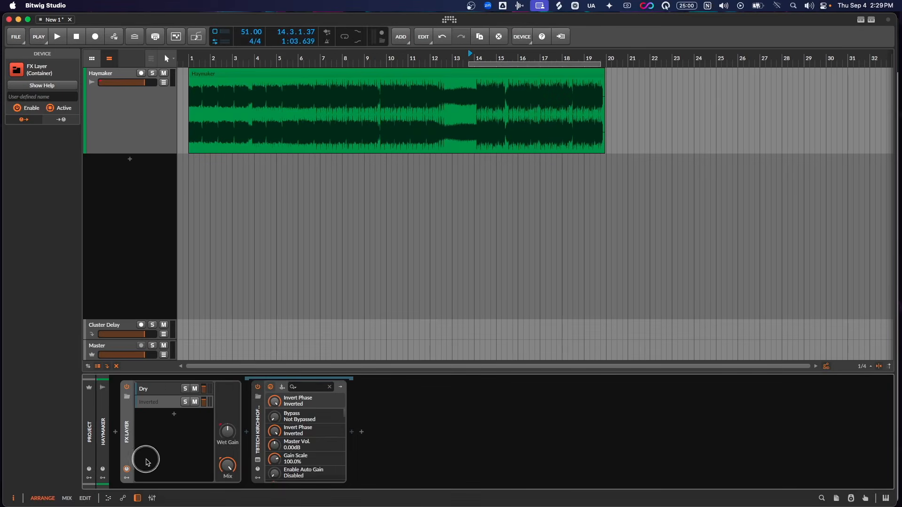
- Show the Dry layer's device chain to examine where processors can be added after its Kirchhoff EQ
click(160, 388)
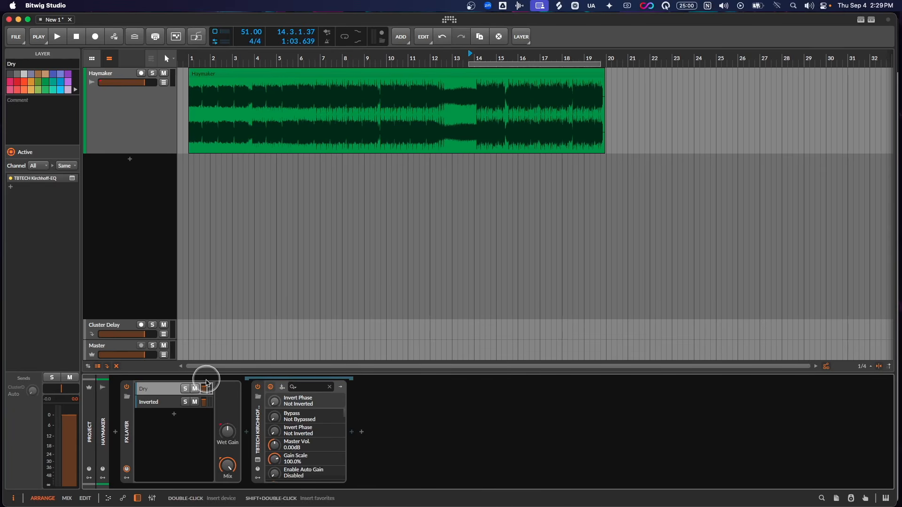
click(354, 436)
click(354, 439)
click(354, 433)
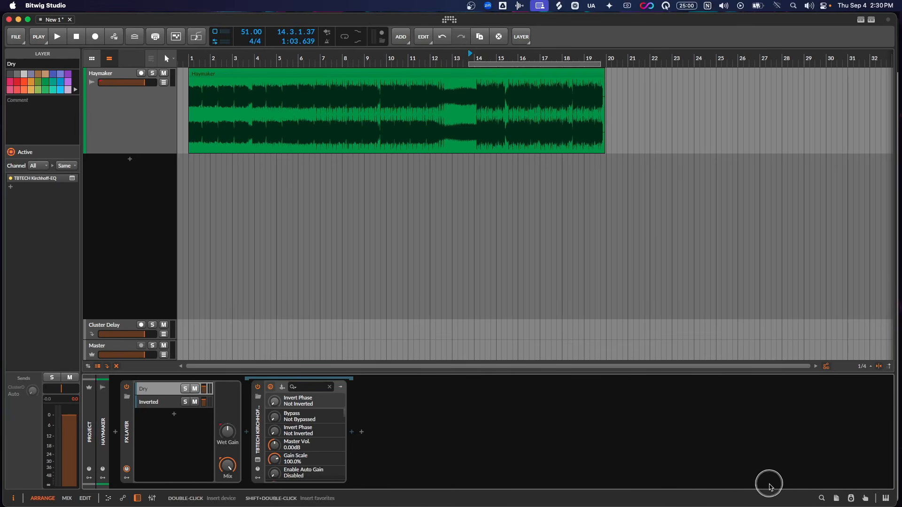
- Map the Inverted layer's mute to the 8 key of the computer keyboard and close the mappings view
click(865, 498)
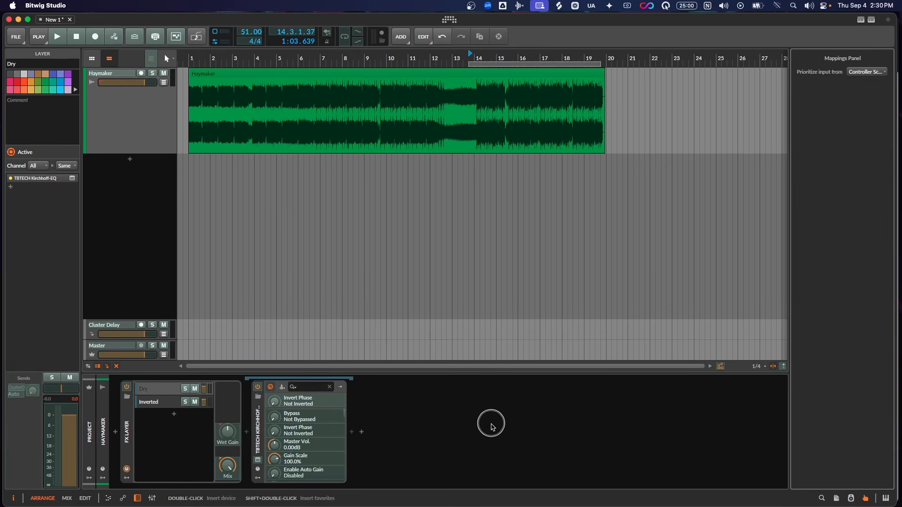
click(195, 402)
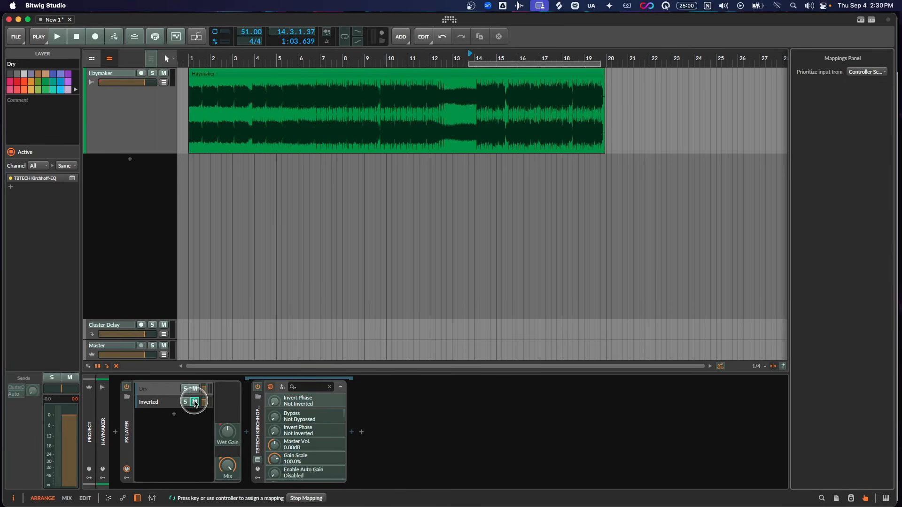
key(8)
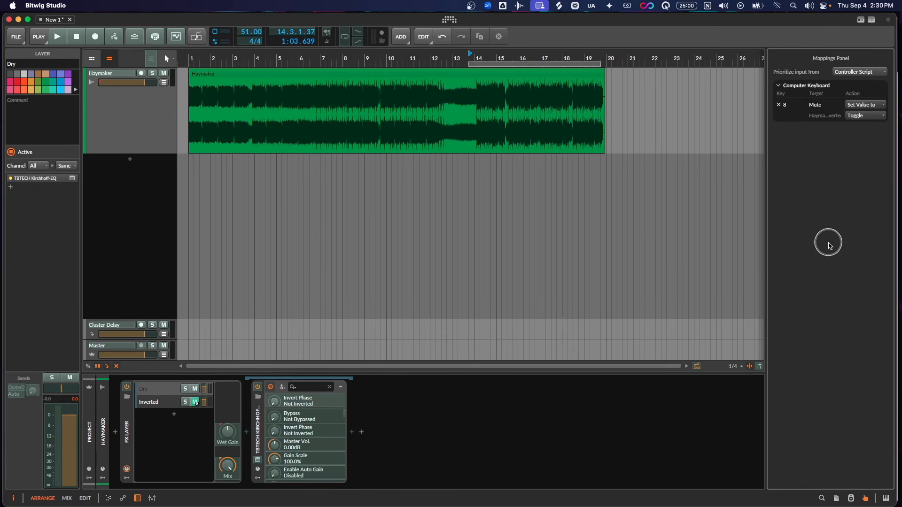
click(865, 498)
- Test the new mute mapping by toggling the Inverted layer during playback, leaving it unmuted and playback stopped
key(8)
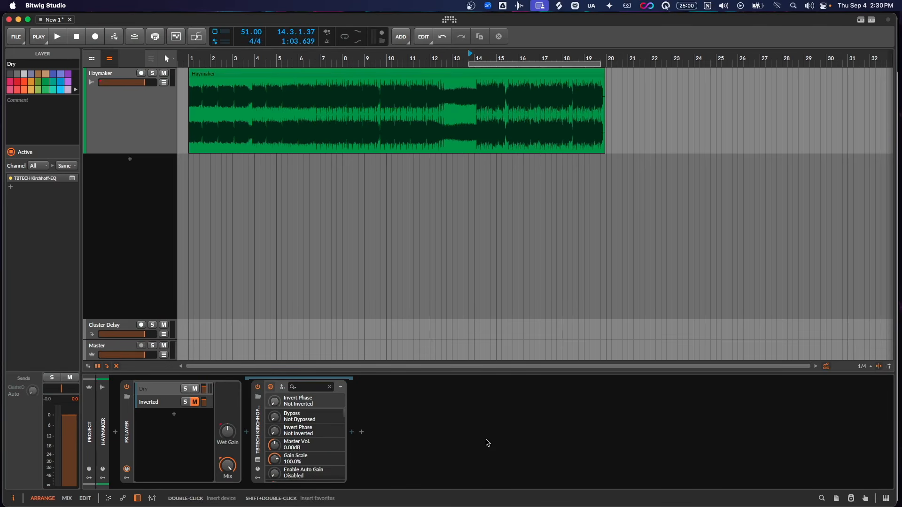
click(486, 443)
click(479, 442)
key(space)
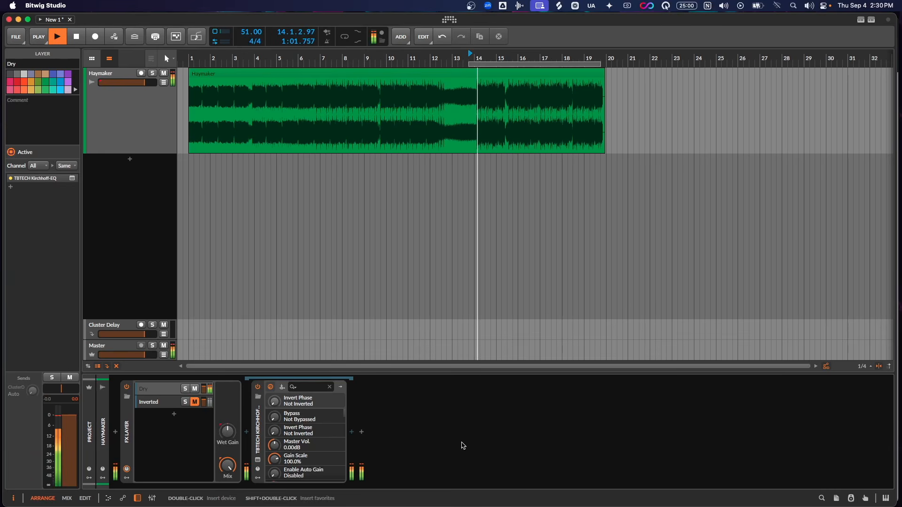
click(460, 441)
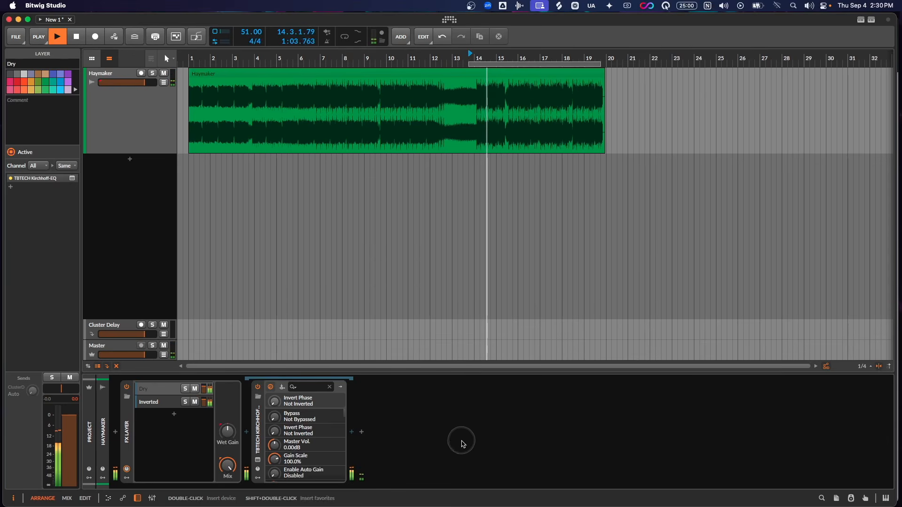
key(space)
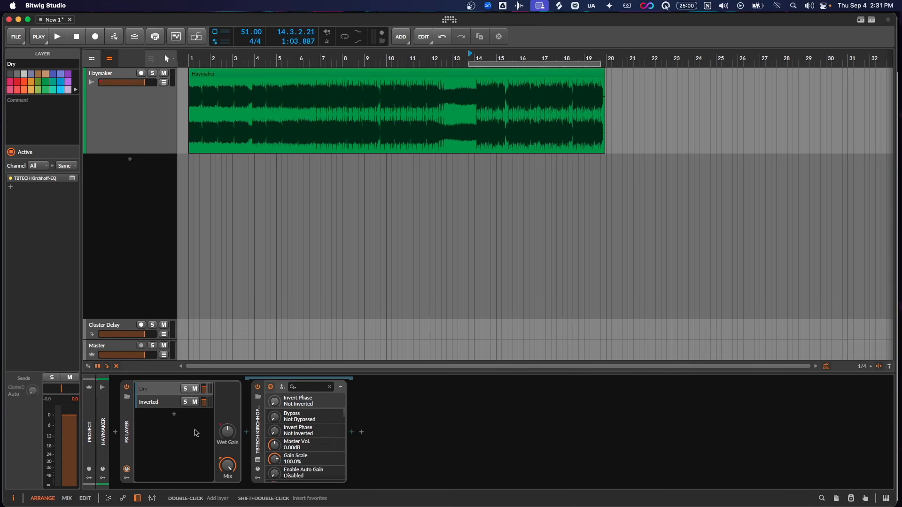
click(196, 433)
click(197, 434)
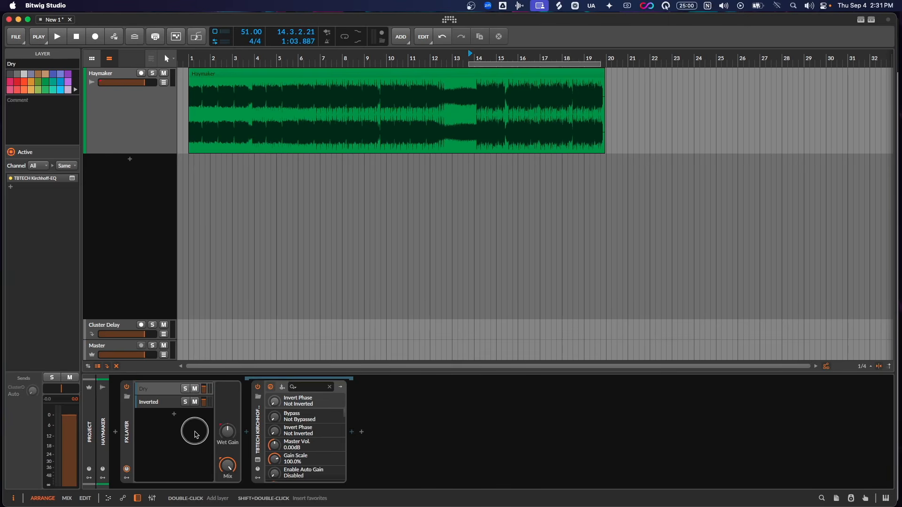